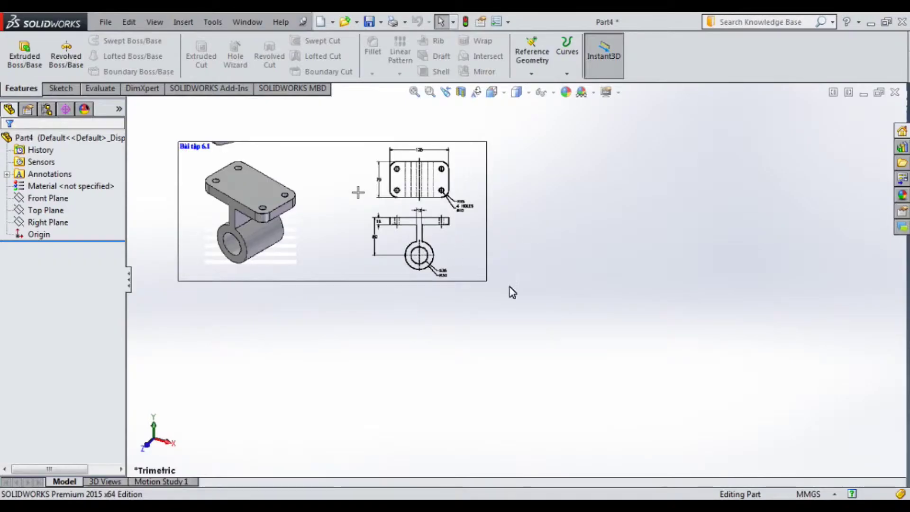
# Select the Front Plane in the feature tree and bring up its context menu.
pyautogui.scroll(-1, 470, 300)
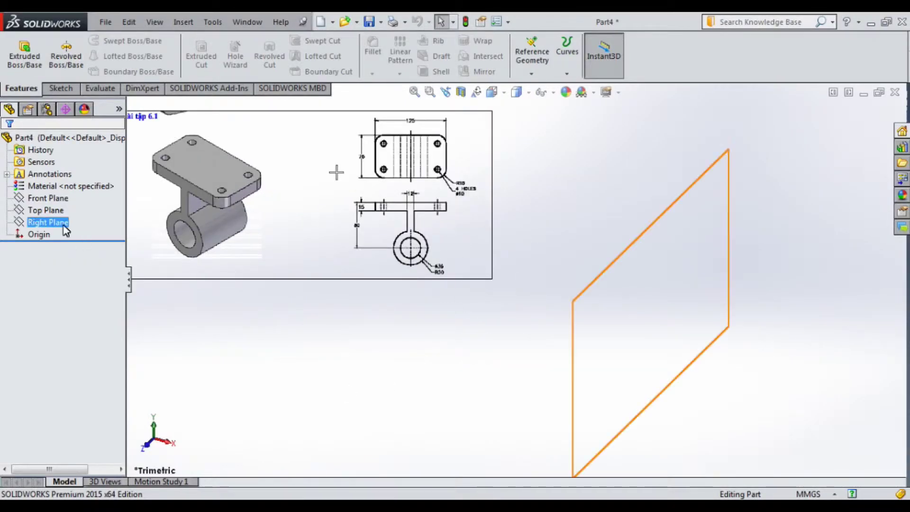
pyautogui.click(51, 211)
pyautogui.click(47, 199)
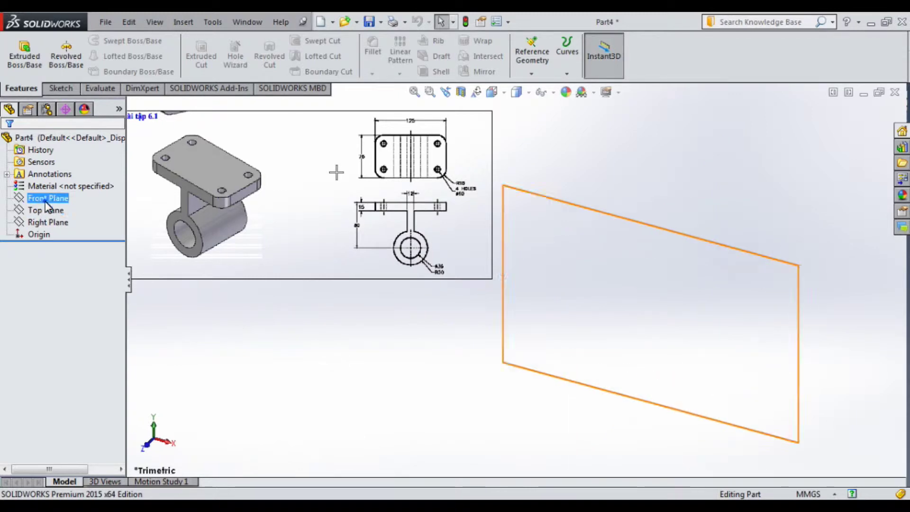
pyautogui.rightClick(45, 199)
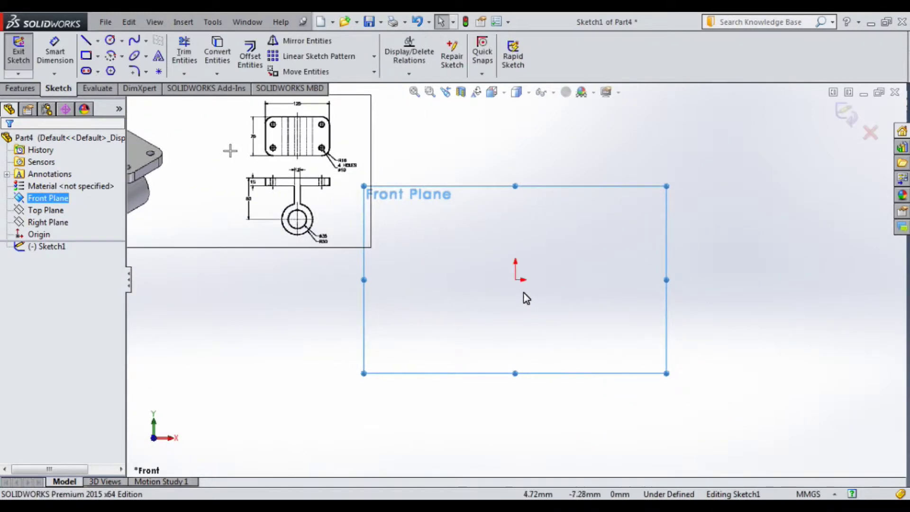
# Draw two concentric circles centred on the origin, a small inner one and a larger outer one.
pyautogui.scroll(-3, 493, 257)
pyautogui.scroll(1, 458, 255)
pyautogui.scroll(-1, 225, 274)
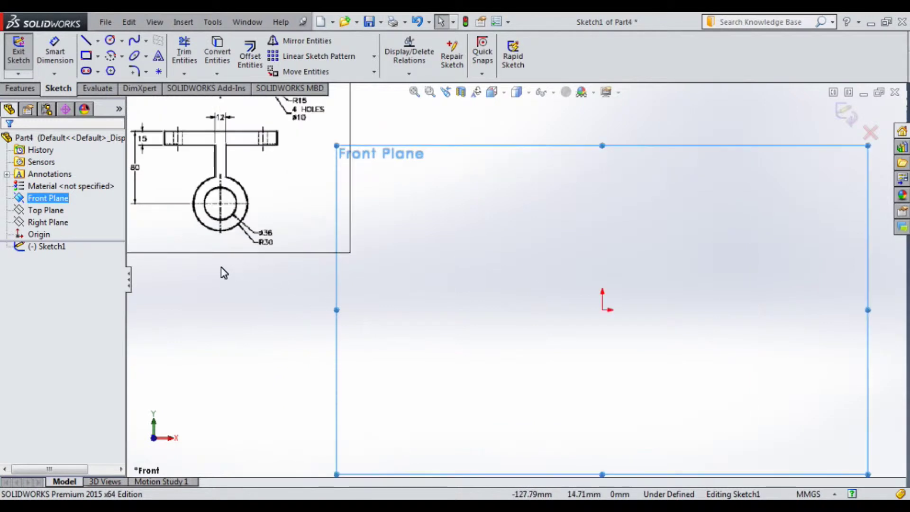
pyautogui.press('c')
pyautogui.click(602, 309)
pyautogui.click(624, 342)
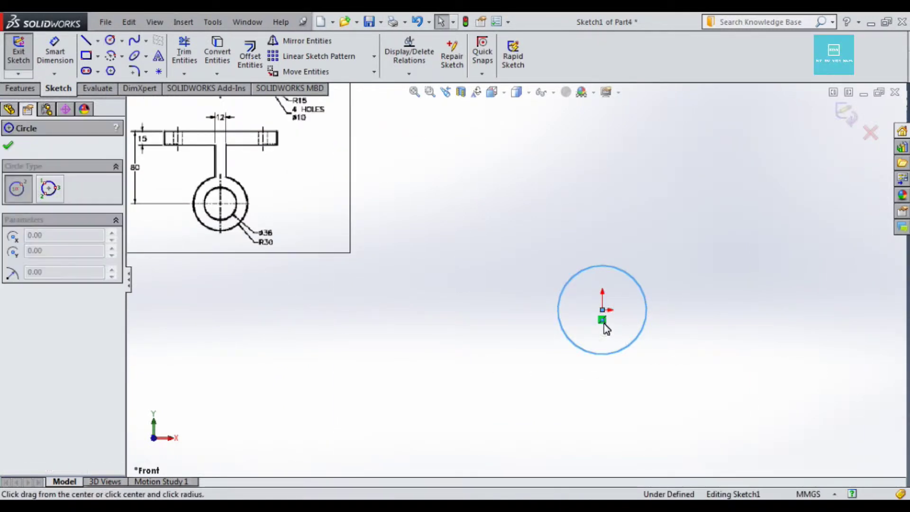
pyautogui.click(602, 310)
pyautogui.click(670, 364)
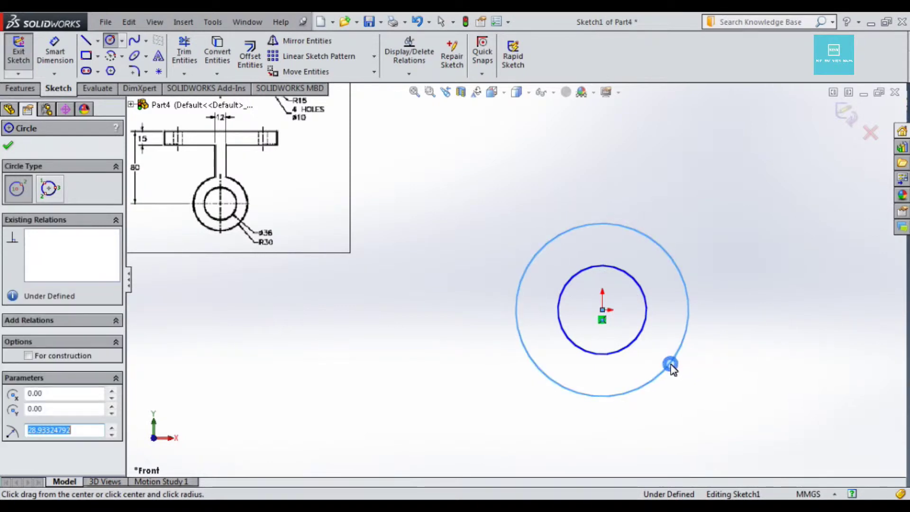
# Dimension the inner circle Ø36 and the outer circle Ø60.
pyautogui.press('d')
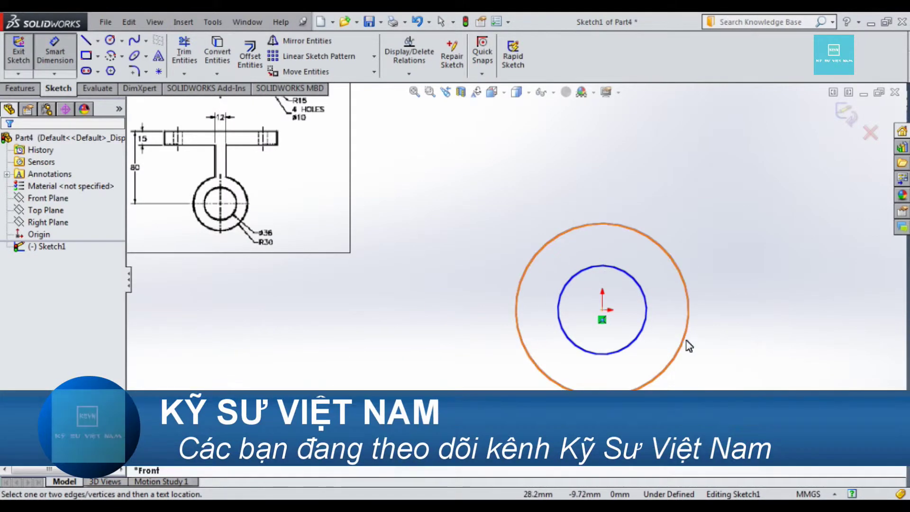
pyautogui.click(646, 320)
pyautogui.click(739, 326)
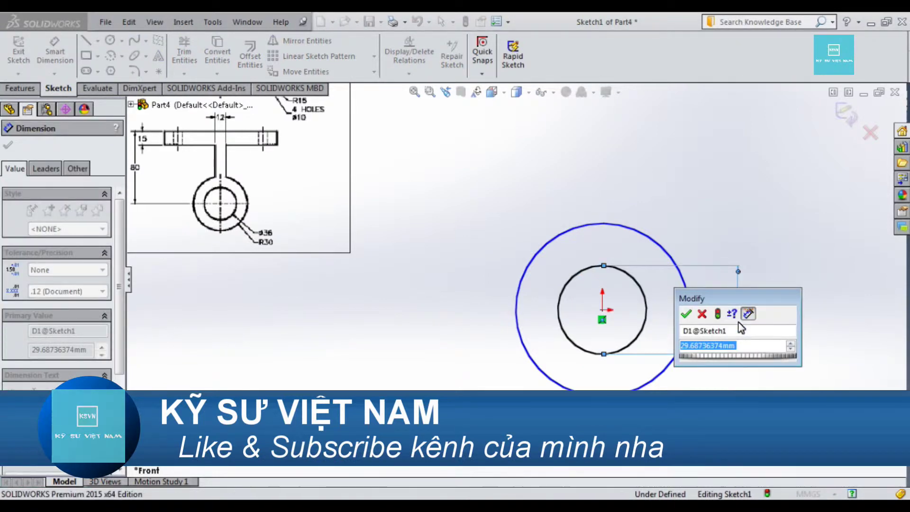
pyautogui.write('36')
pyautogui.press('Return')
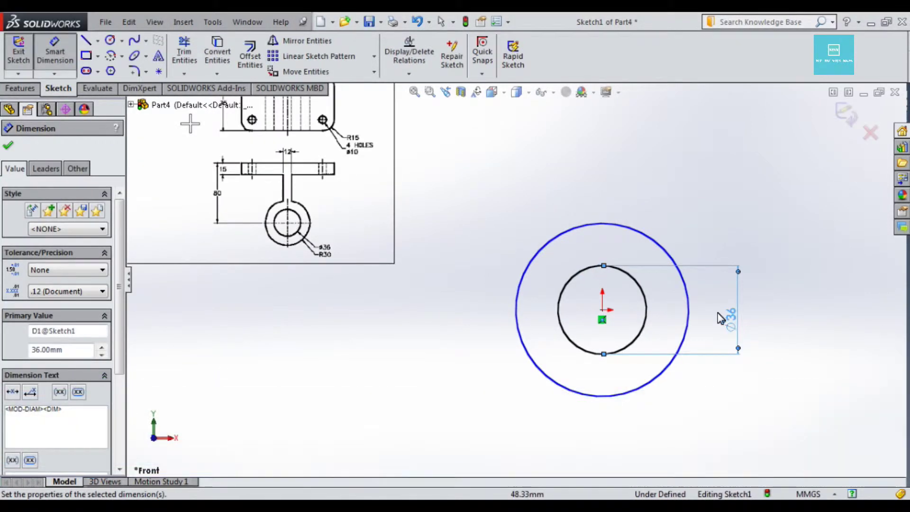
pyautogui.click(688, 319)
pyautogui.click(786, 319)
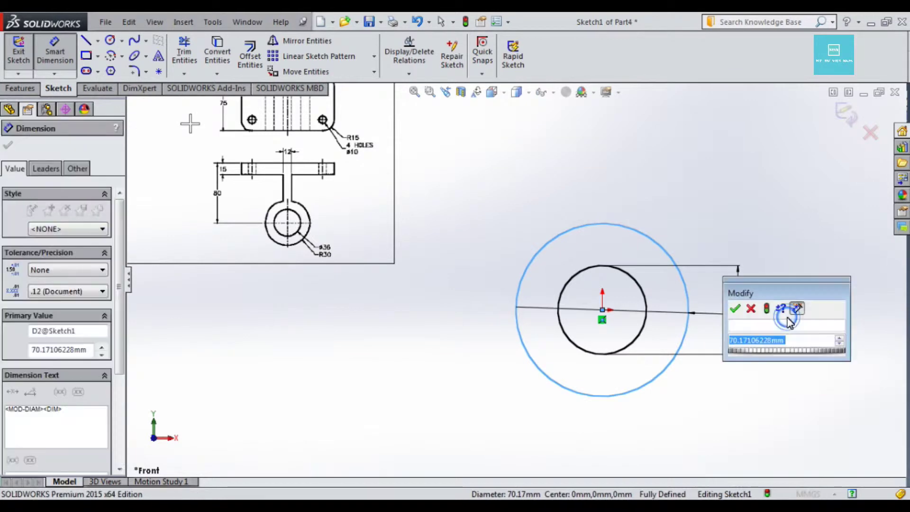
pyautogui.write('60')
pyautogui.press('Return')
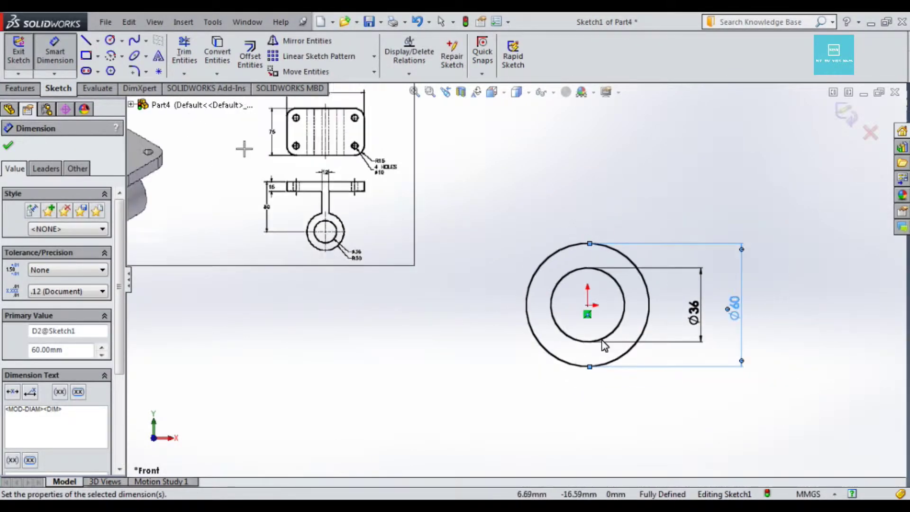
pyautogui.scroll(-2, 596, 236)
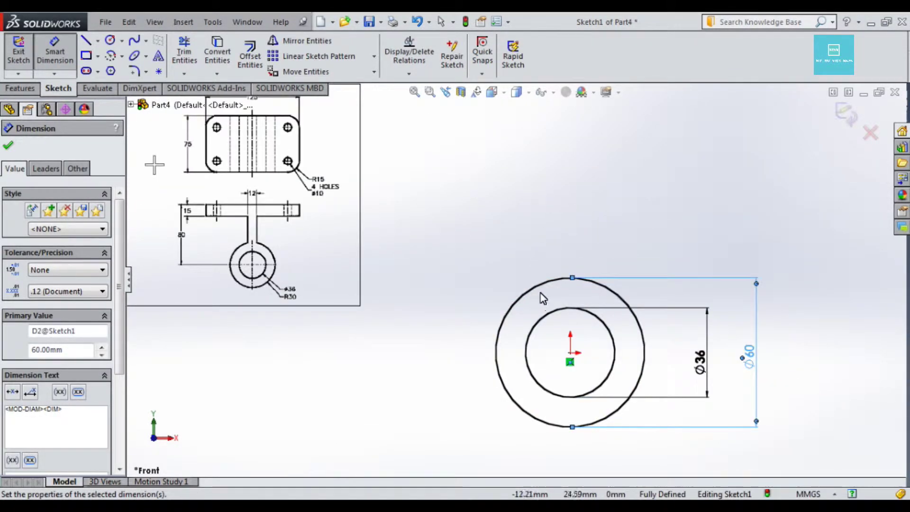
pyautogui.press('Escape')
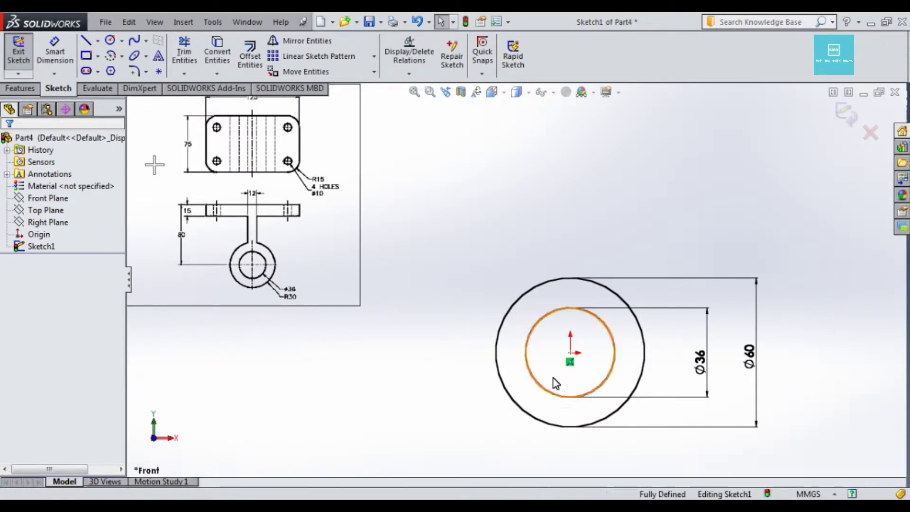
pyautogui.press('l')
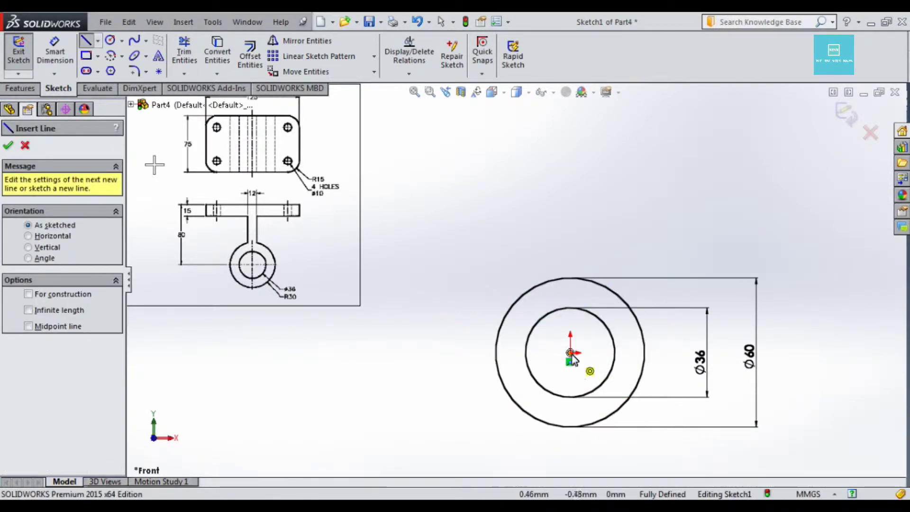
# Draw a vertical construction centreline rising from the origin above the circles.
pyautogui.click(571, 353)
pyautogui.click(570, 124)
pyautogui.press('Escape')
pyautogui.click(571, 205)
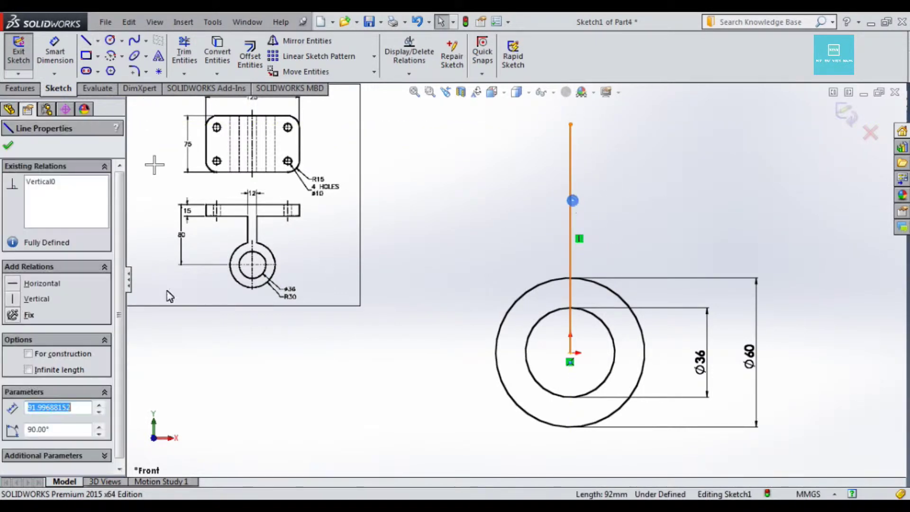
pyautogui.click(28, 353)
pyautogui.click(334, 376)
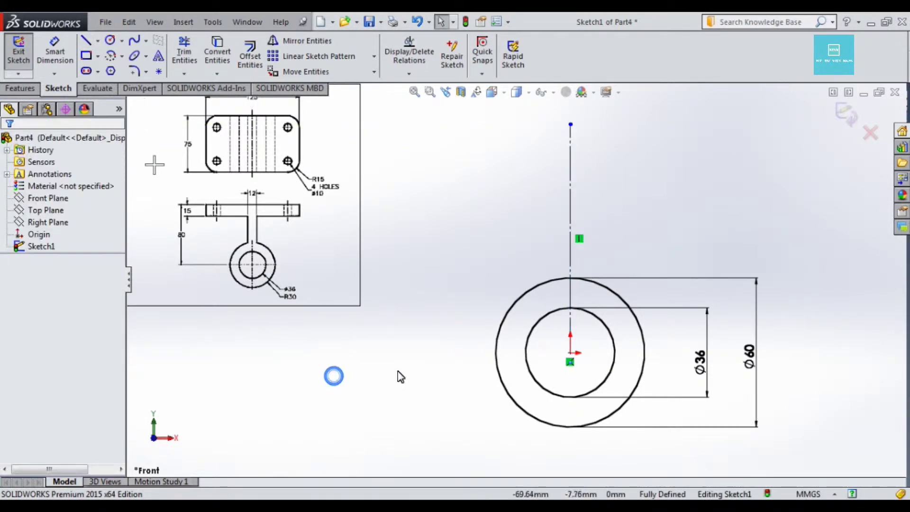
# Sketch the T outline: two web legs from the outer circle up to a rectangular top plate.
pyautogui.press('l')
pyautogui.click(545, 284)
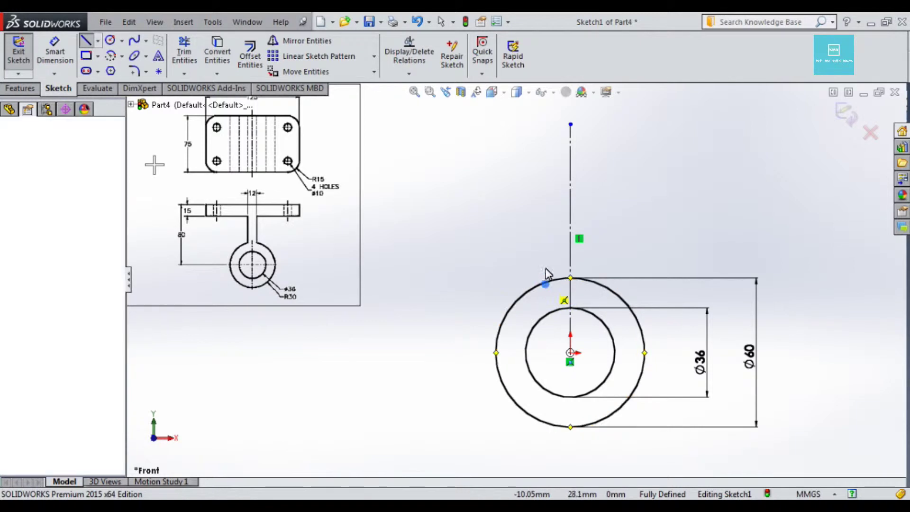
pyautogui.click(544, 150)
pyautogui.click(460, 151)
pyautogui.click(460, 131)
pyautogui.doubleClick(690, 131)
pyautogui.click(691, 132)
pyautogui.click(690, 151)
pyautogui.click(597, 150)
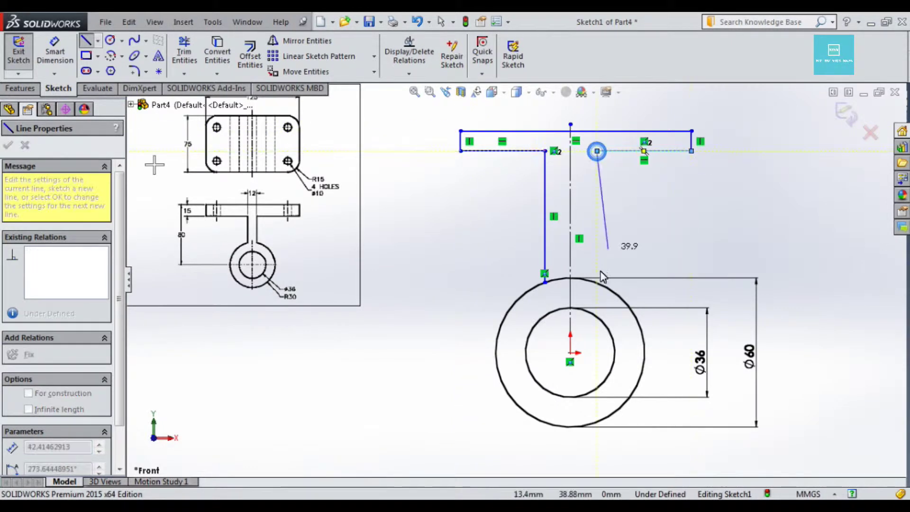
pyautogui.click(596, 274)
pyautogui.press('Escape')
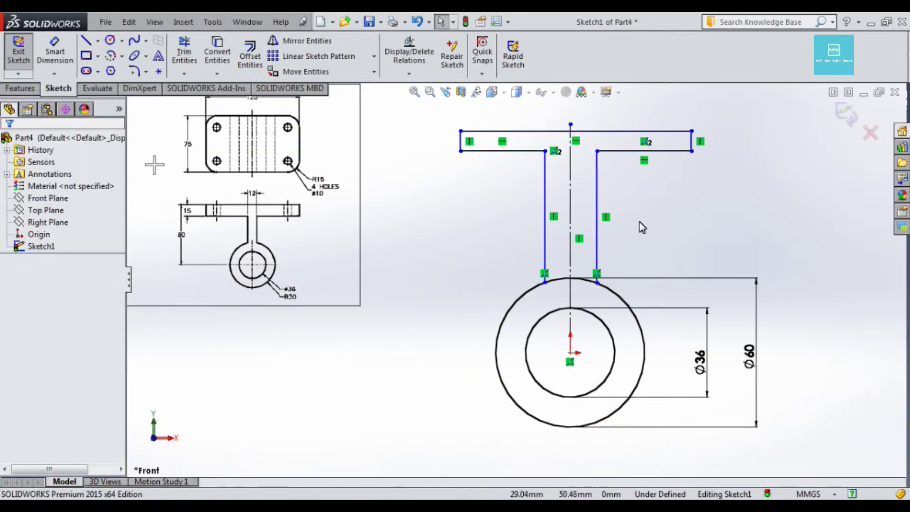
# Make the two web legs symmetric about the centreline and start dimensioning their spacing.
pyautogui.click(596, 194)
pyautogui.keyDown('ctrl'); pyautogui.click(545, 189); pyautogui.keyUp('ctrl')
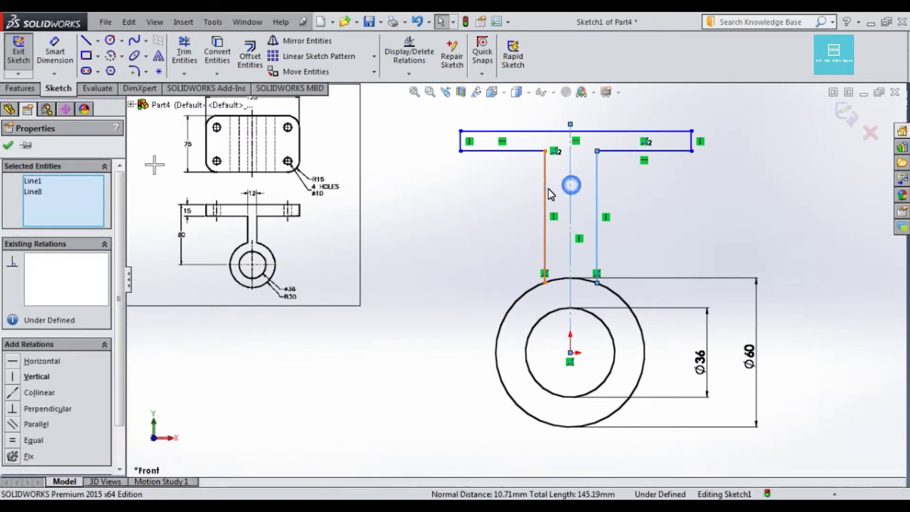
pyautogui.keyDown('ctrl'); pyautogui.click(570, 213); pyautogui.keyUp('ctrl')
pyautogui.click(14, 440)
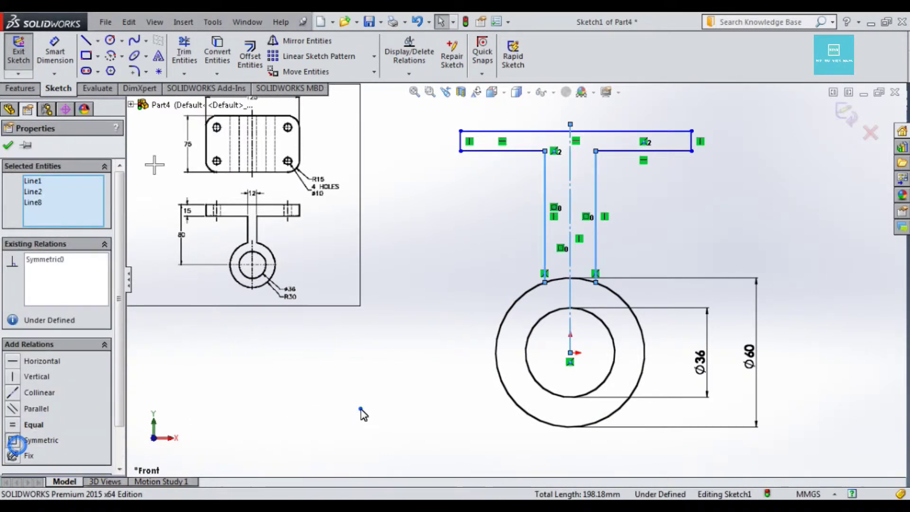
pyautogui.click(361, 408)
pyautogui.moveTo(622, 242); pyautogui.dragTo(624, 196, button='right')
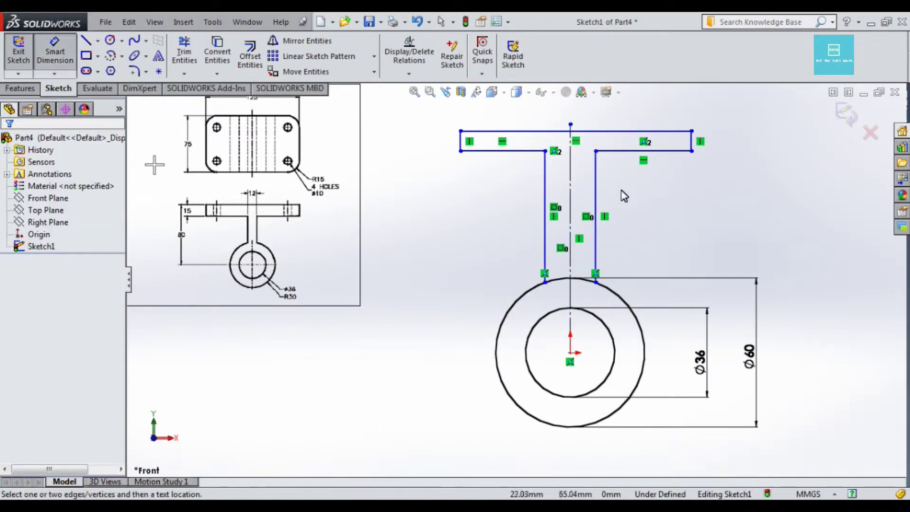
pyautogui.click(596, 194)
pyautogui.click(545, 189)
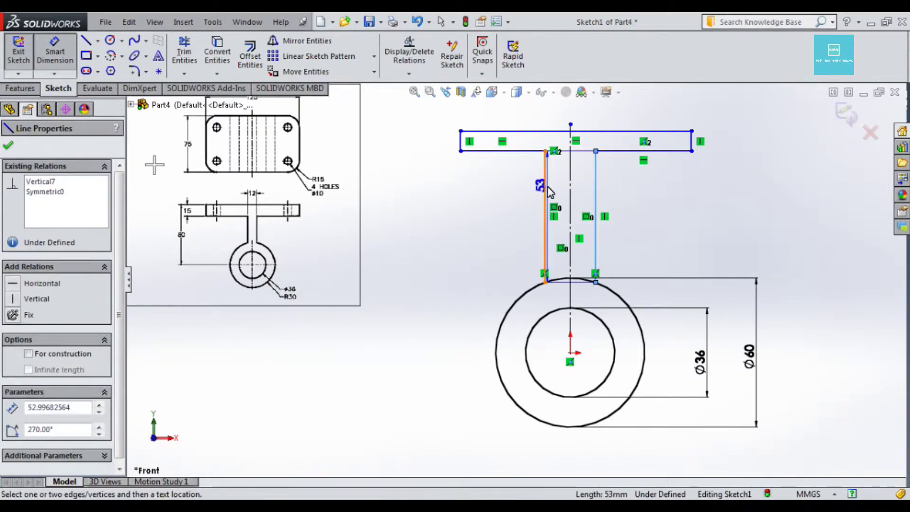
# Set the spacing between the web legs to 12.
pyautogui.click(580, 188)
pyautogui.write('12')
pyautogui.press('Return')
pyautogui.click(485, 256)
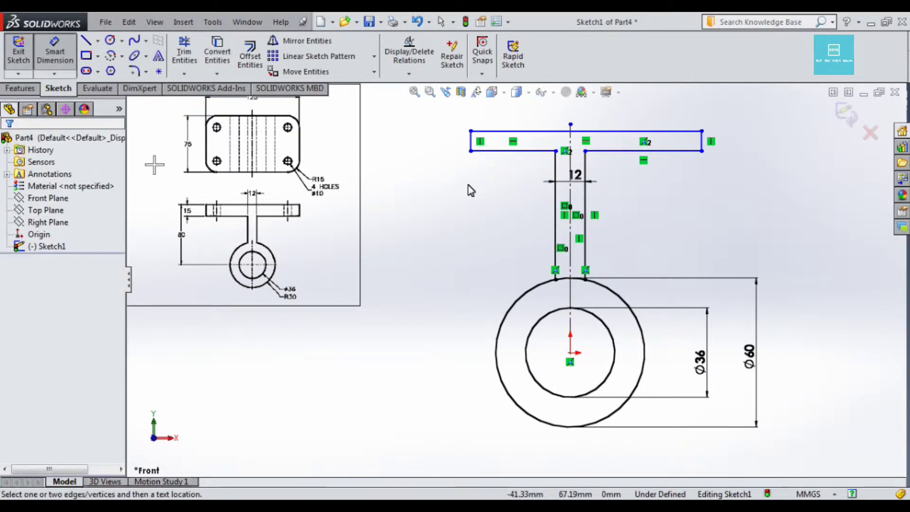
pyautogui.press('Escape')
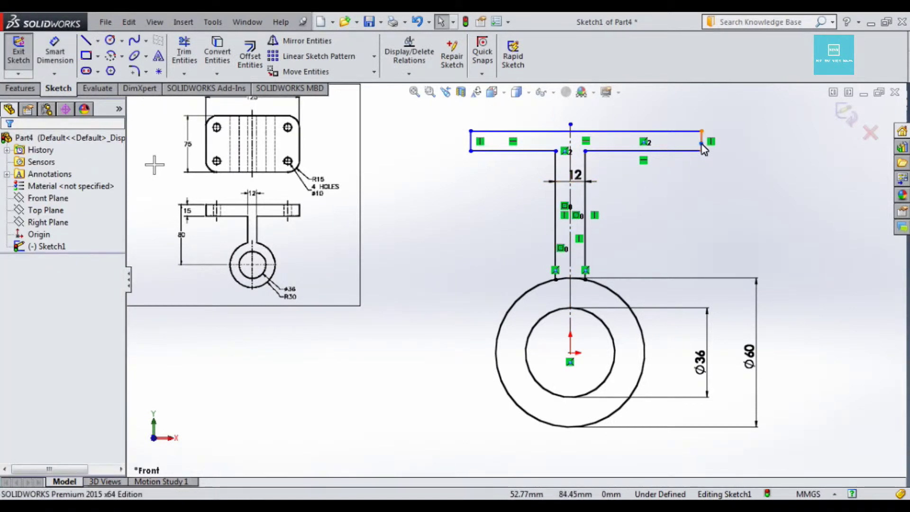
# Make the top plate's left and right ends symmetric about the centreline.
pyautogui.click(703, 148)
pyautogui.keyDown('ctrl'); pyautogui.click(471, 149); pyautogui.keyUp('ctrl')
pyautogui.keyDown('ctrl'); pyautogui.click(470, 144); pyautogui.keyUp('ctrl')
pyautogui.click(12, 441)
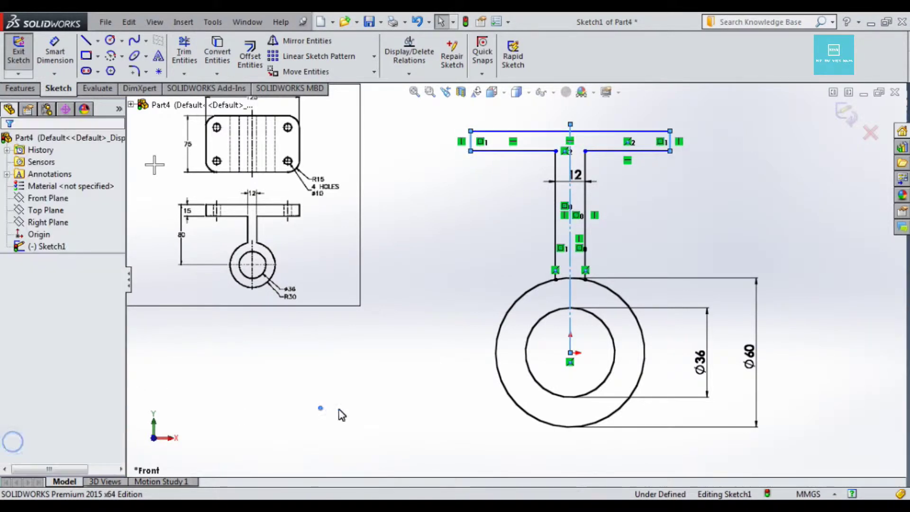
# Dimension the top plate's width as 125.
pyautogui.press('d')
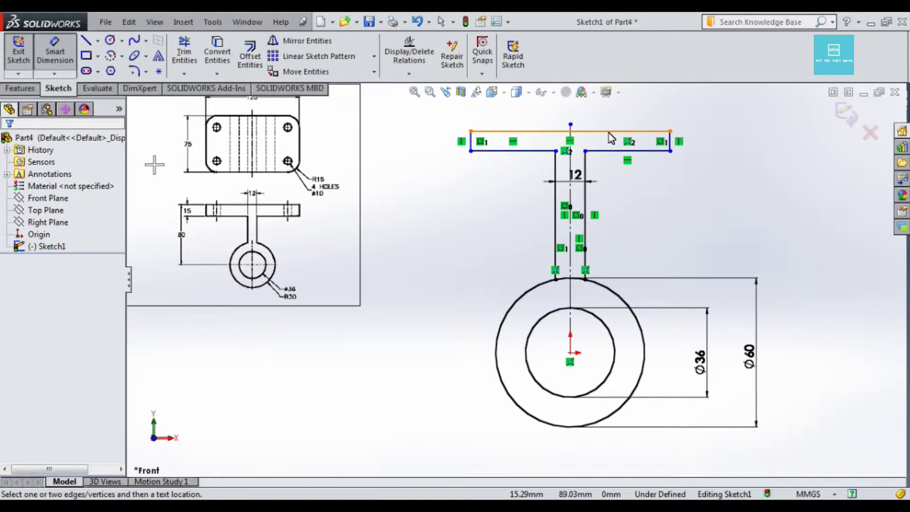
pyautogui.scroll(1, 515, 277)
pyautogui.scroll(-1, 524, 156)
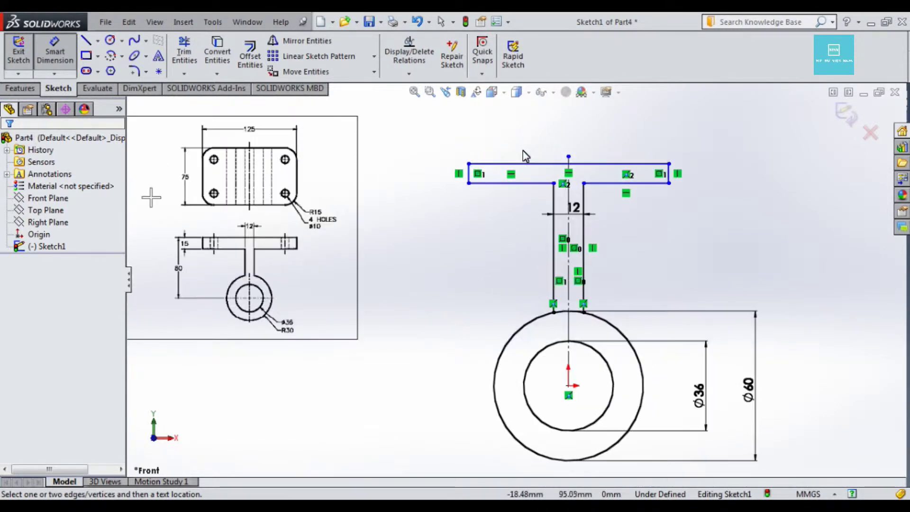
pyautogui.click(615, 168)
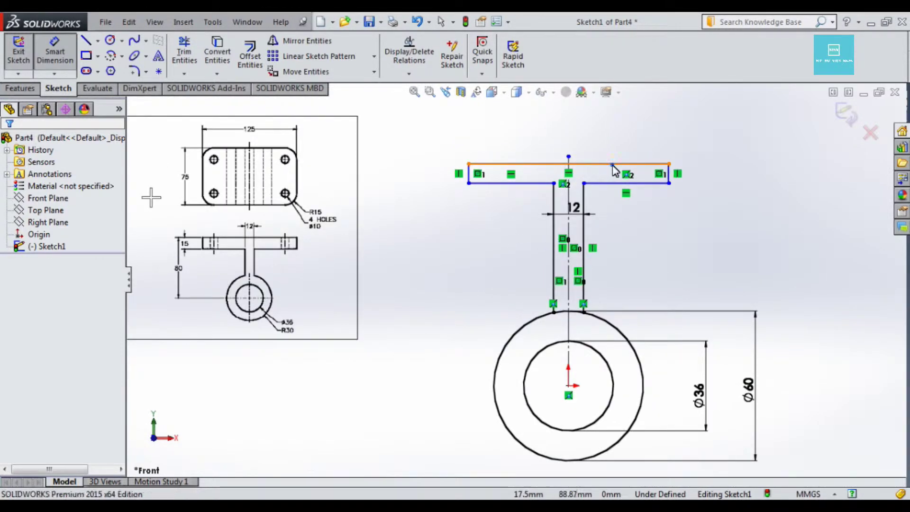
pyautogui.click(571, 136)
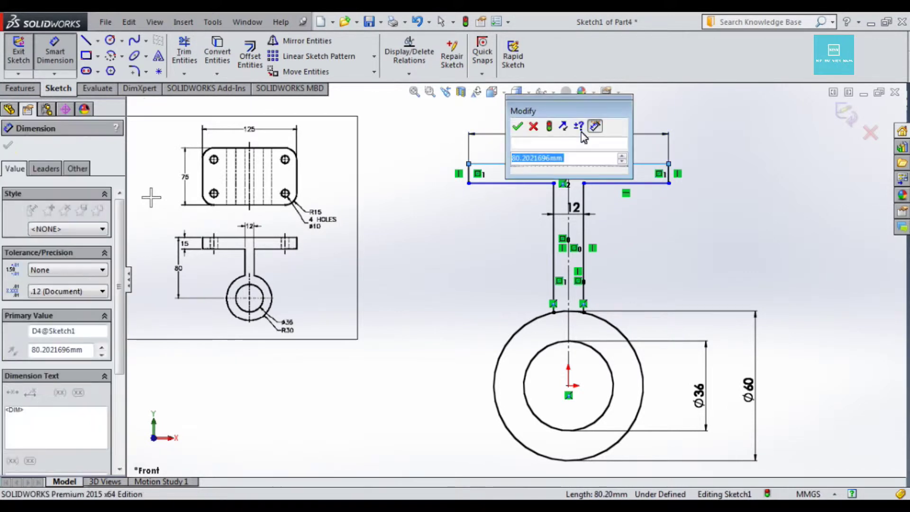
pyautogui.write('125')
pyautogui.press('Return')
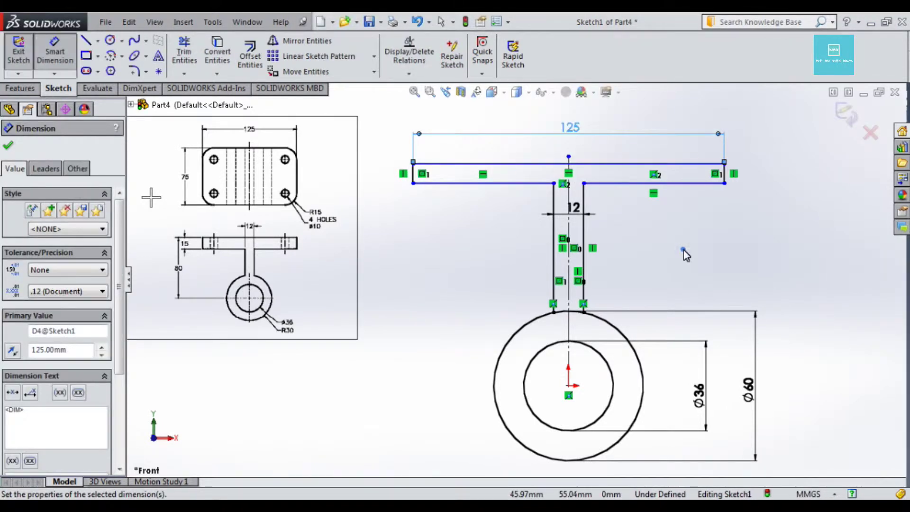
pyautogui.click(683, 249)
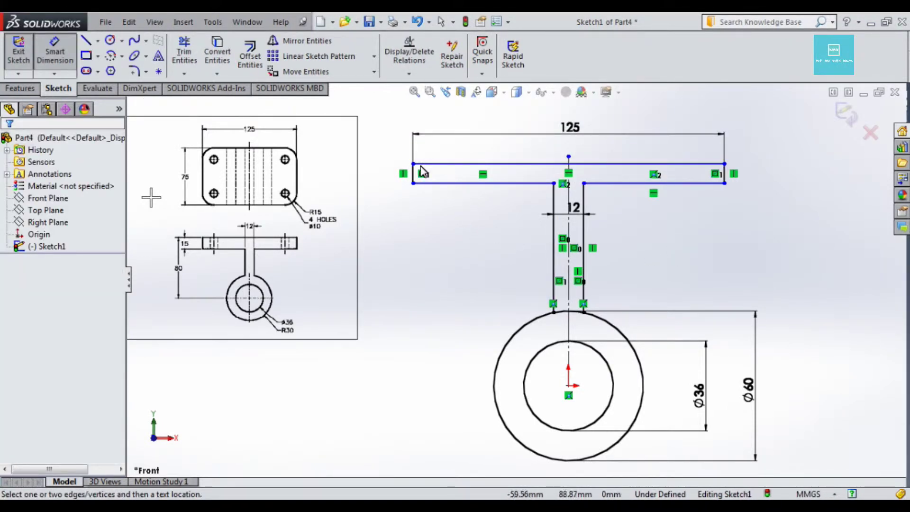
# Dimension the top plate's thickness as 15.
pyautogui.click(724, 176)
pyautogui.click(782, 183)
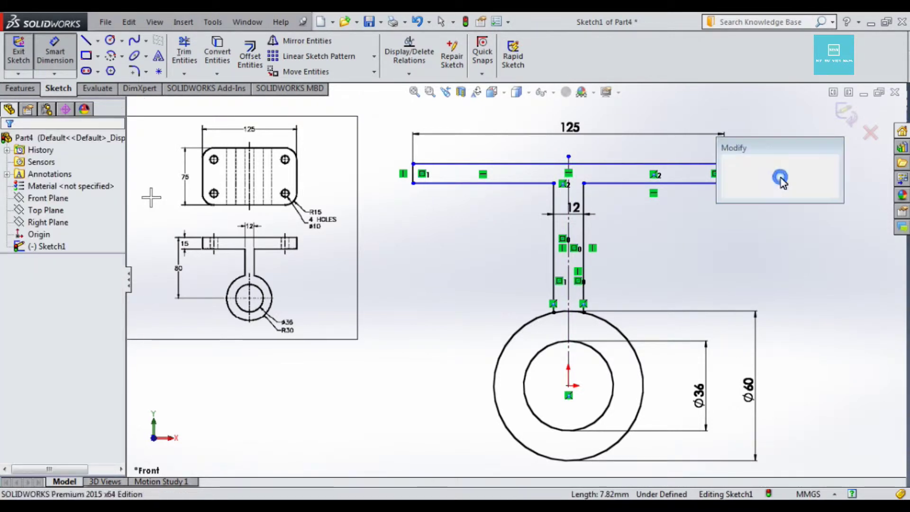
pyautogui.write('15')
pyautogui.press('Return')
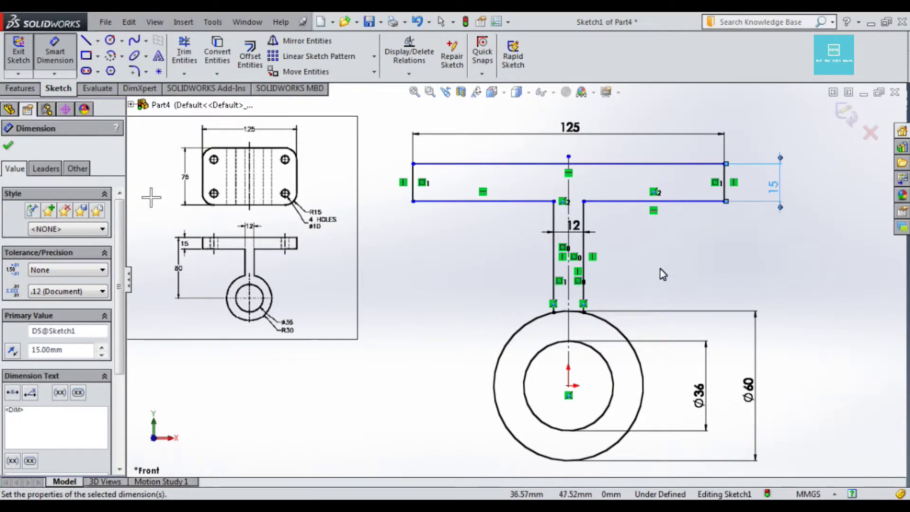
pyautogui.click(488, 166)
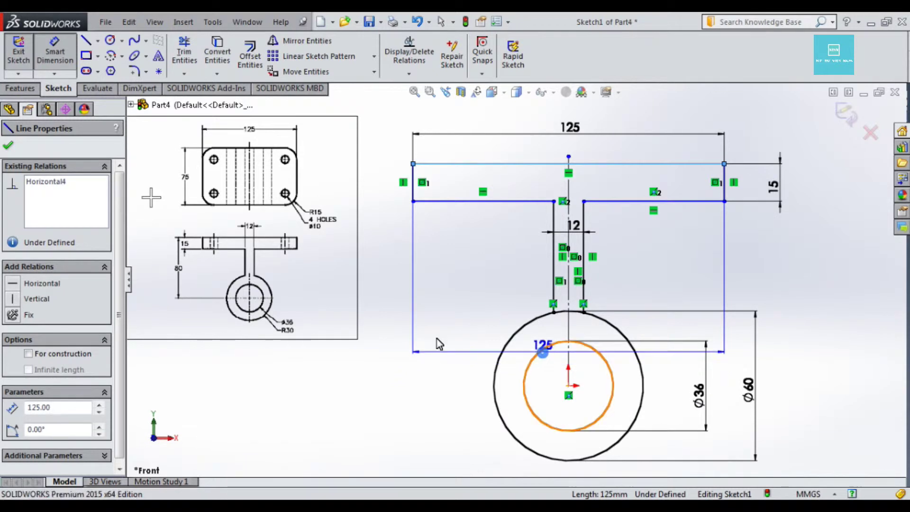
# Dimension the height from the plate top to the circle centre as 80.
pyautogui.click(539, 351)
pyautogui.click(386, 281)
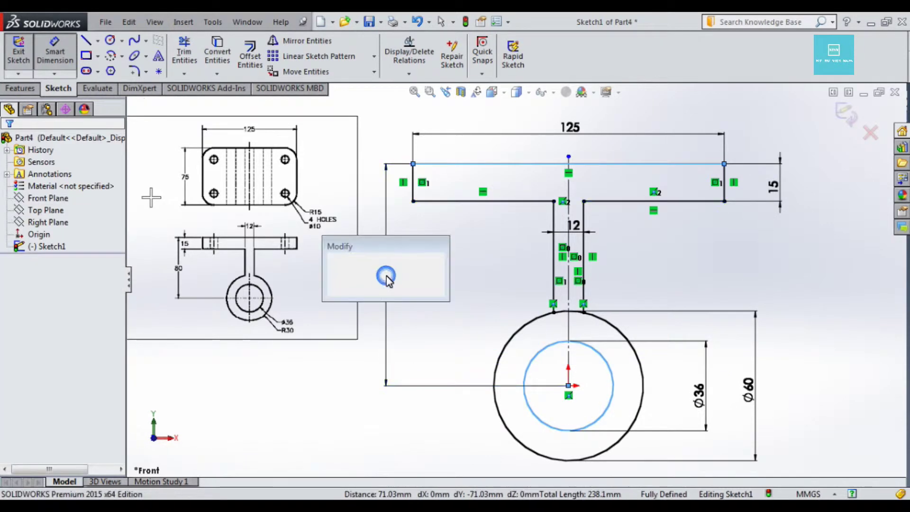
pyautogui.write('80')
pyautogui.press('Return')
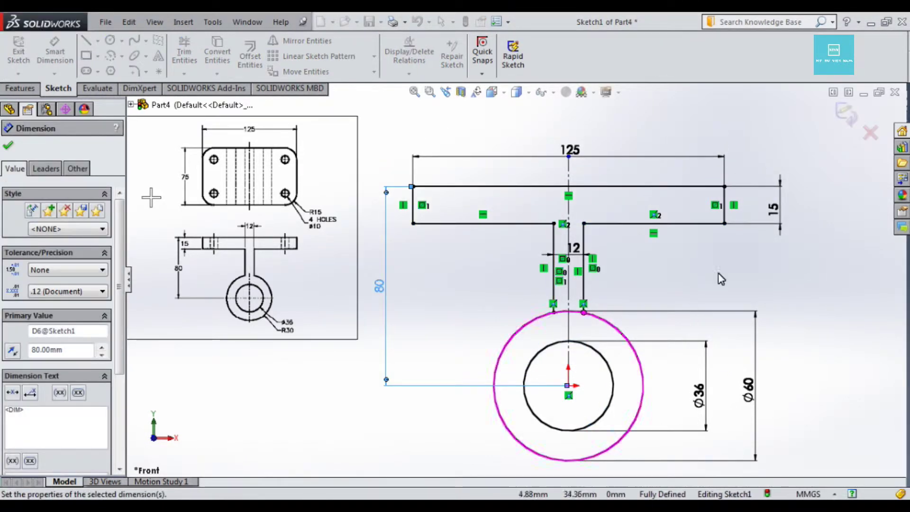
pyautogui.click(728, 264)
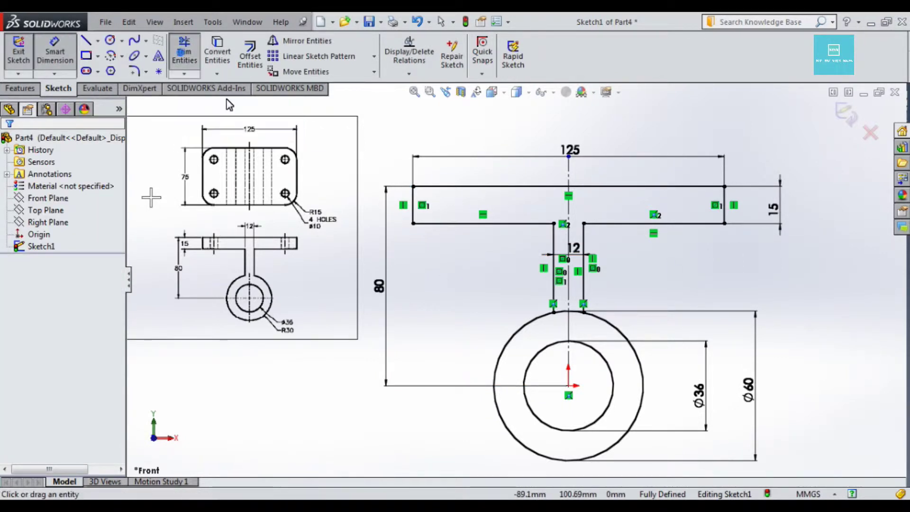
# Trim away the outer circle's arc between the web legs and exit the sketch.
pyautogui.click(183, 52)
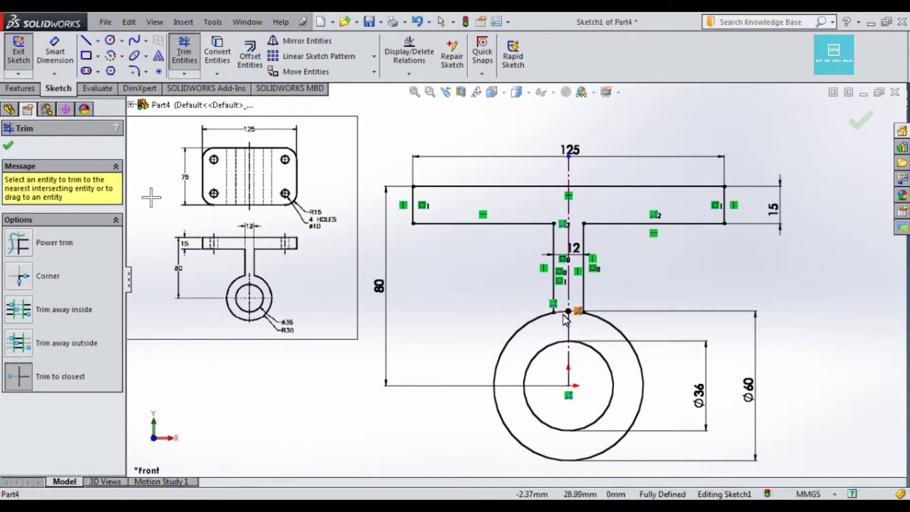
pyautogui.click(570, 312)
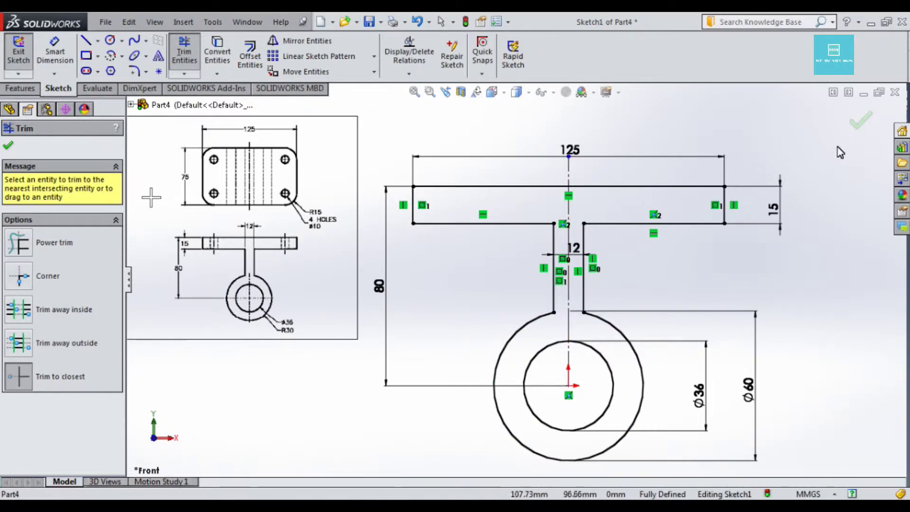
pyautogui.click(864, 127)
pyautogui.scroll(2, 378, 339)
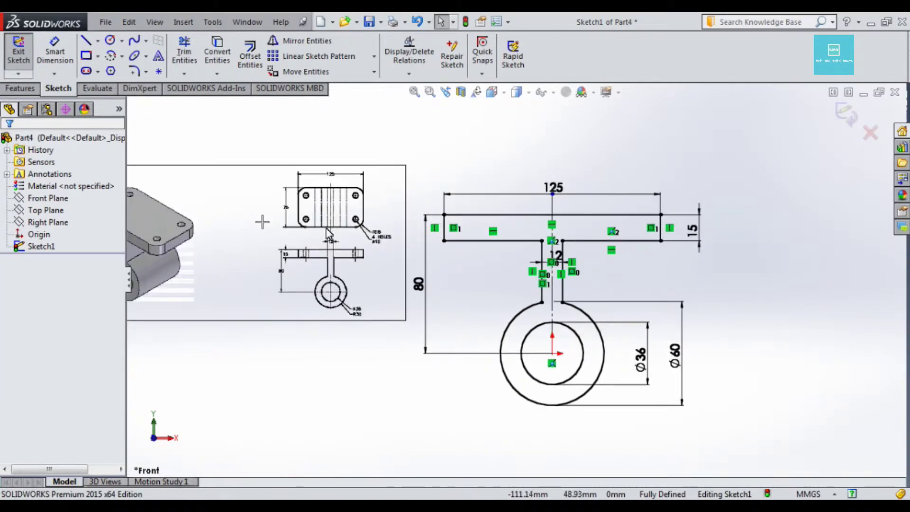
pyautogui.scroll(-4, 311, 218)
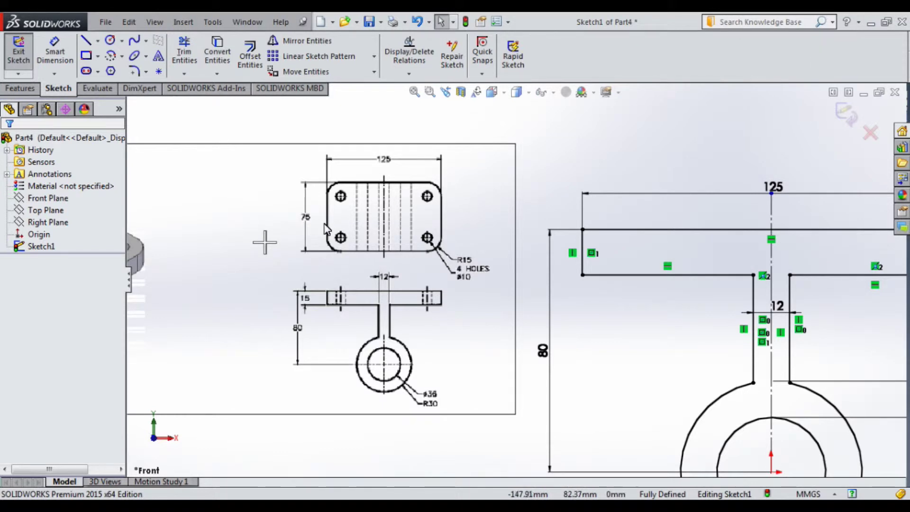
pyautogui.click(857, 114)
# Extrude the sketch 75 mm blind into the solid bracket and orbit to view it in 3D.
pyautogui.click(24, 52)
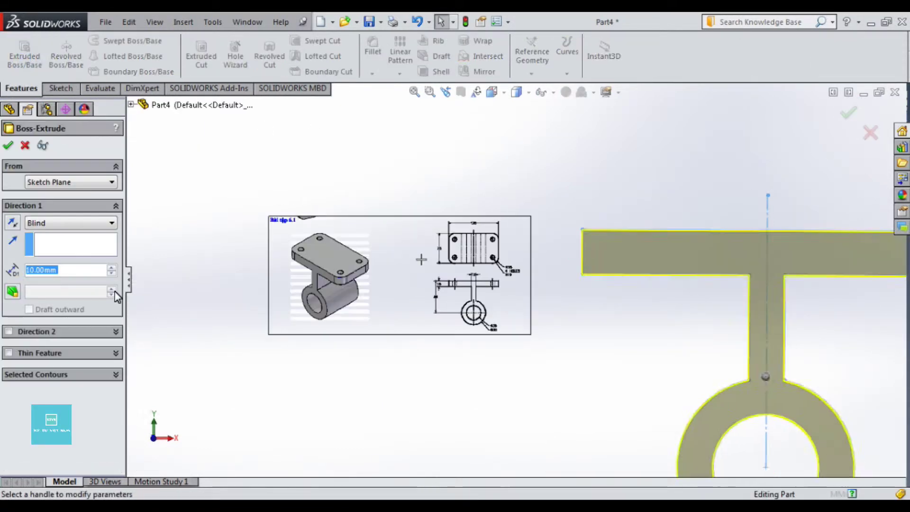
pyautogui.write('75')
pyautogui.press('Return')
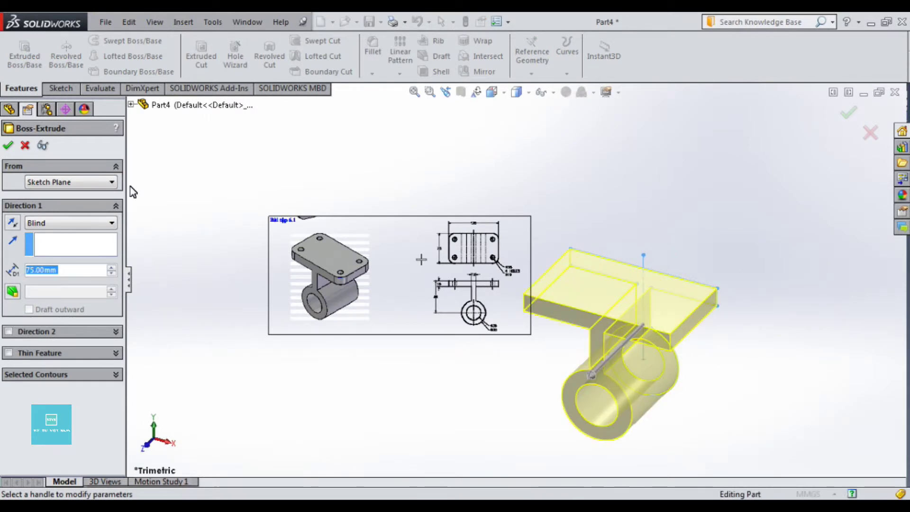
pyautogui.click(851, 119)
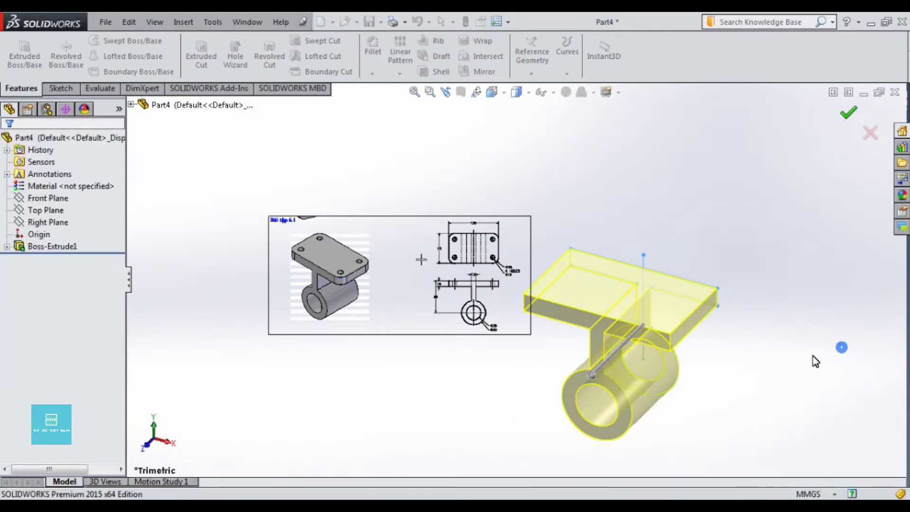
pyautogui.moveTo(748, 398)
pyautogui.mouseDown(button='middle')
pyautogui.moveTo(751, 374)
pyautogui.moveTo(768, 398)
pyautogui.moveTo(567, 377)
pyautogui.mouseUp(button='middle')
pyautogui.scroll(-2, 567, 377)
pyautogui.scroll(-3, 493, 268)
pyautogui.scroll(-2, 498, 241)
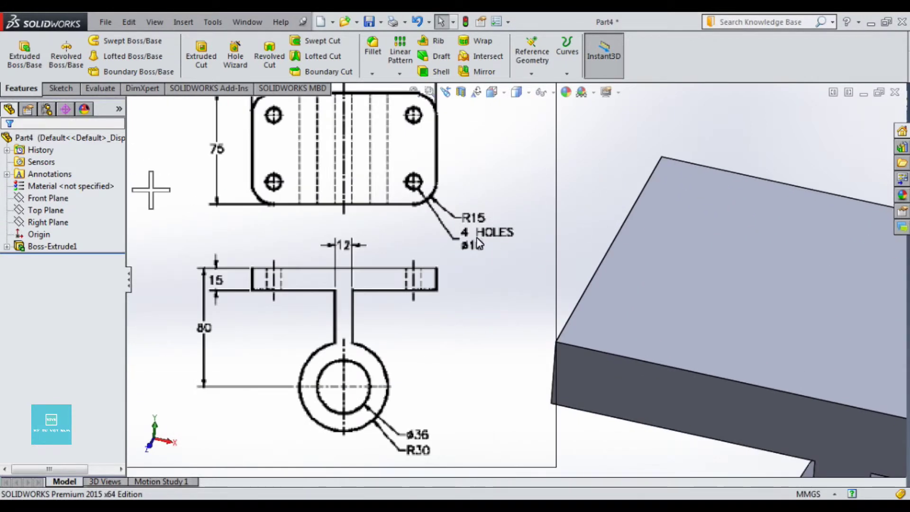
pyautogui.scroll(2, 445, 255)
pyautogui.scroll(-2, 469, 241)
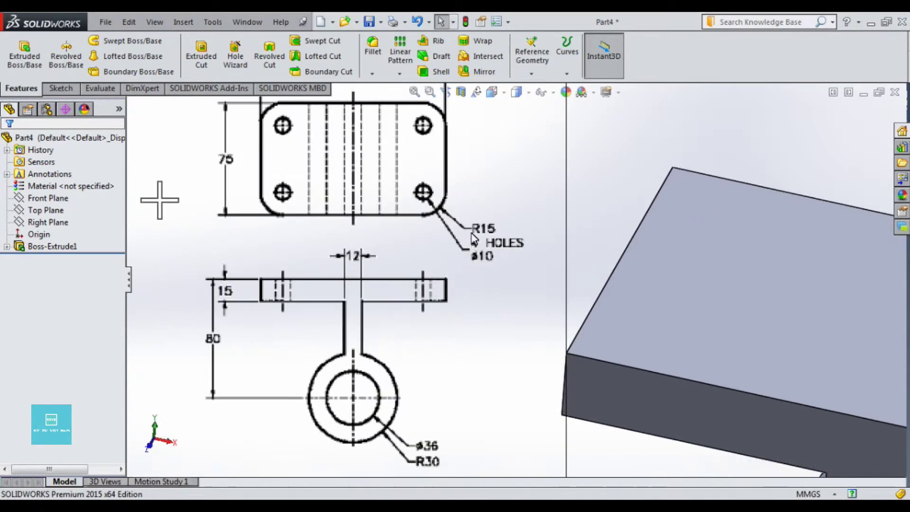
pyautogui.scroll(3, 484, 228)
pyautogui.scroll(-2, 630, 376)
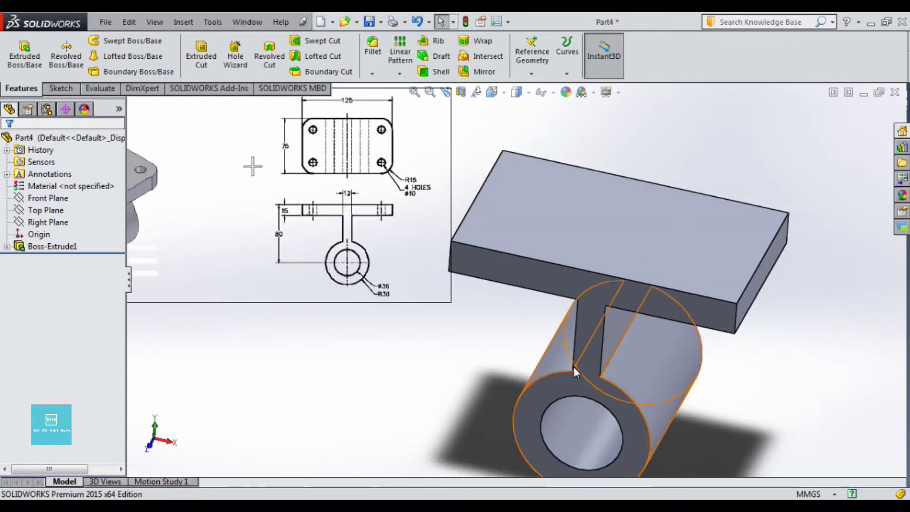
pyautogui.click(373, 48)
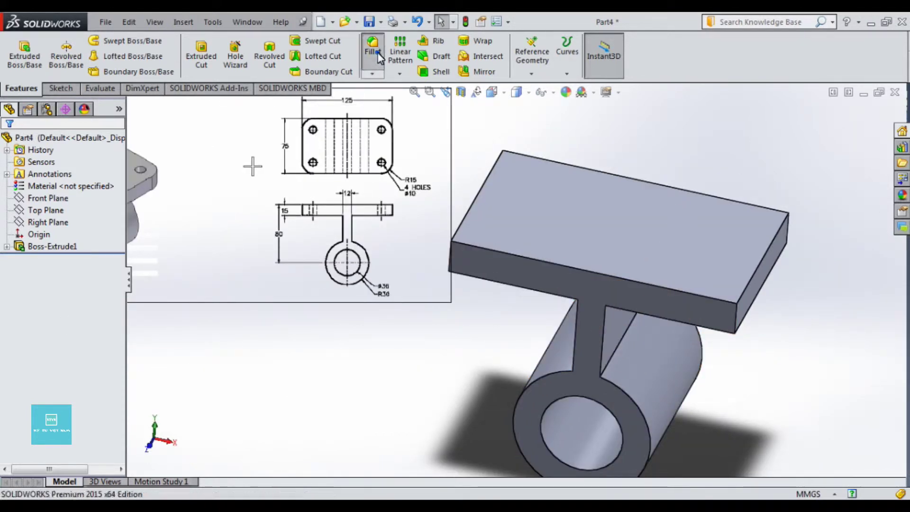
# Set a 15 mm fillet radius and select the first two top-plate corner edges.
pyautogui.write('15')
pyautogui.press('Return')
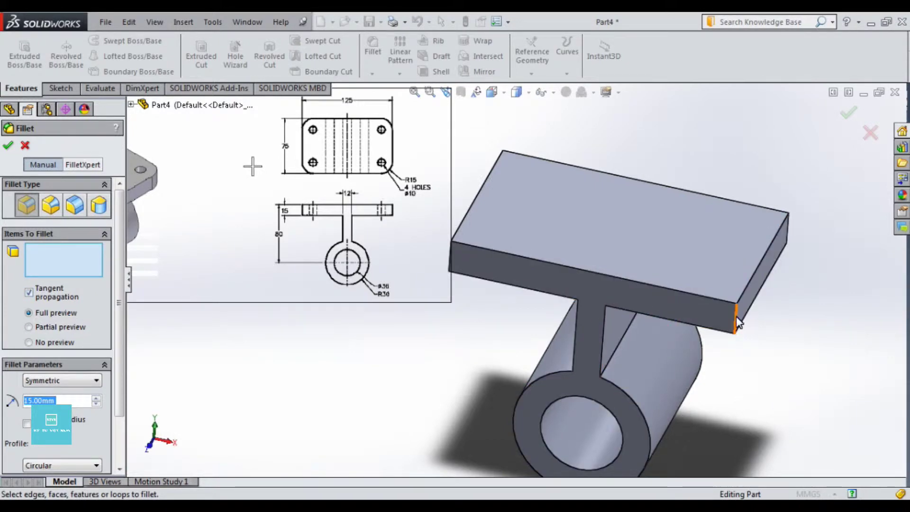
pyautogui.moveTo(850, 275); pyautogui.dragTo(821, 330, button='middle')
pyautogui.scroll(-2, 806, 227)
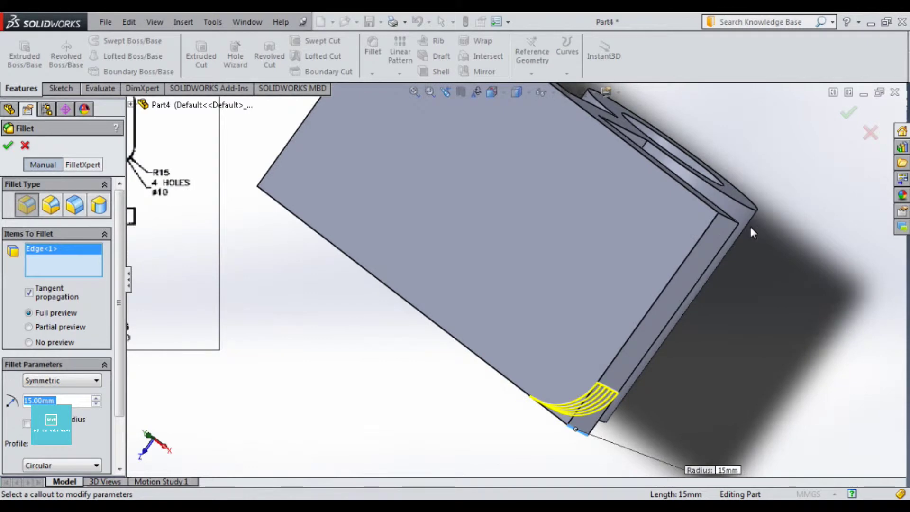
pyautogui.scroll(-2, 750, 226)
pyautogui.scroll(-3, 711, 218)
pyautogui.click(649, 237)
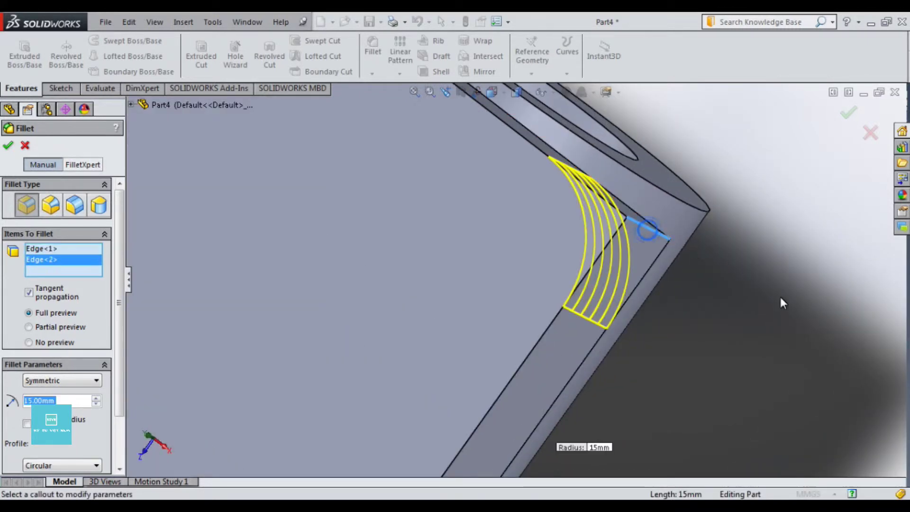
# Add the remaining two plate corner edges, apply the 15 mm fillet and inspect it.
pyautogui.scroll(2, 767, 294)
pyautogui.scroll(3, 782, 320)
pyautogui.moveTo(566, 136)
pyautogui.mouseDown(button='middle')
pyautogui.moveTo(644, 248)
pyautogui.moveTo(636, 267)
pyautogui.mouseUp(button='middle')
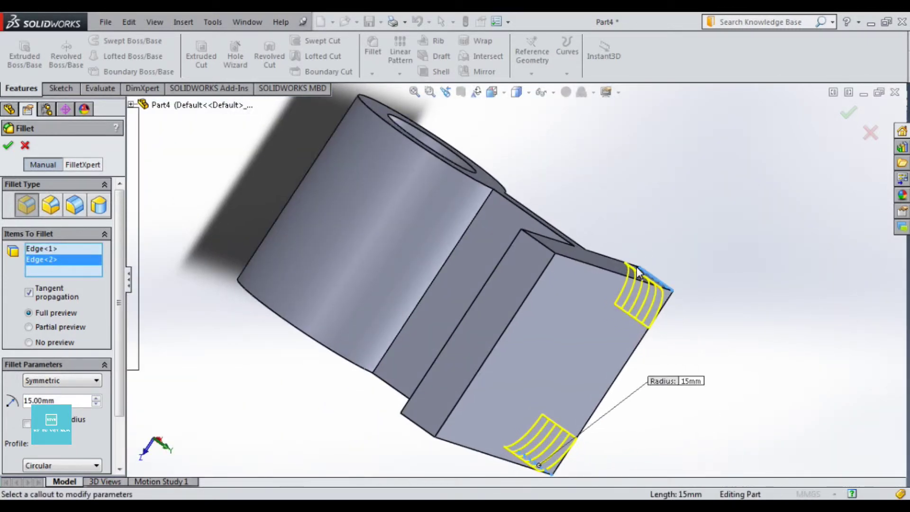
pyautogui.scroll(-4, 497, 253)
pyautogui.click(500, 246)
pyautogui.scroll(3, 645, 177)
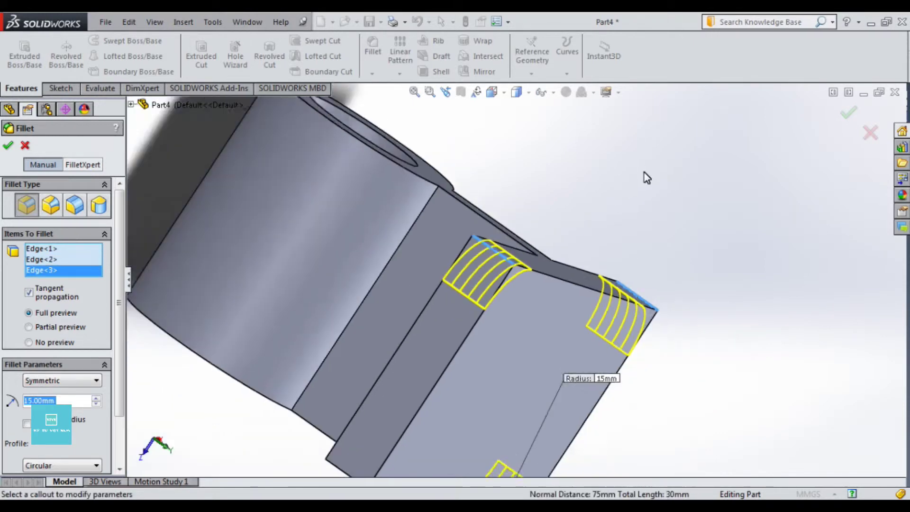
pyautogui.scroll(2, 544, 319)
pyautogui.scroll(-2, 582, 271)
pyautogui.scroll(-1, 581, 263)
pyautogui.scroll(-3, 489, 297)
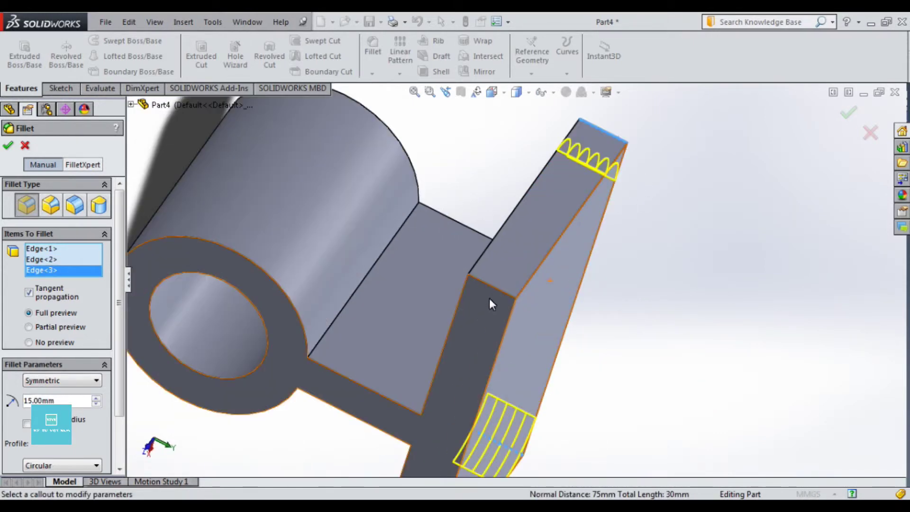
pyautogui.click(496, 291)
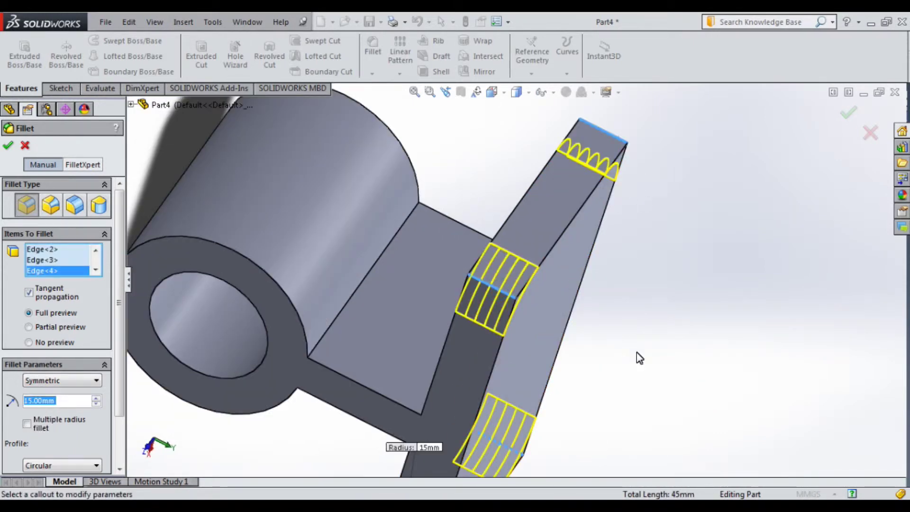
pyautogui.click(847, 119)
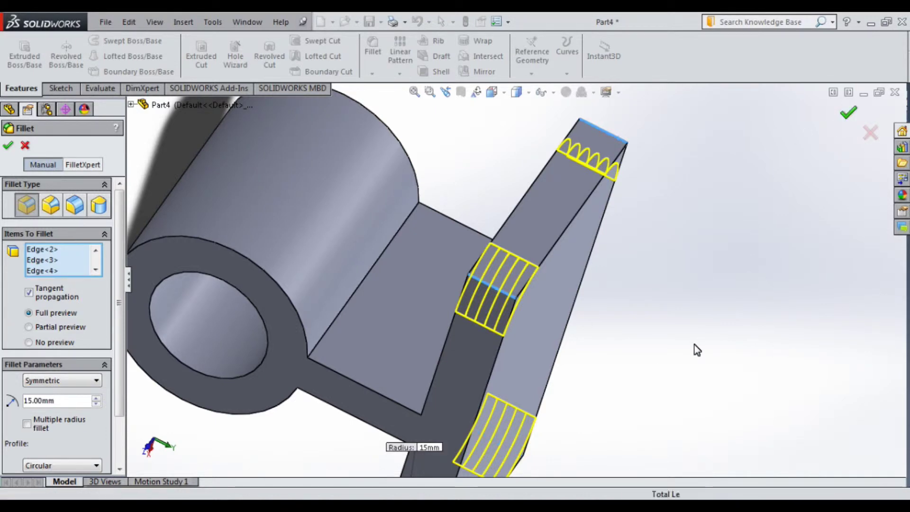
pyautogui.moveTo(686, 347)
pyautogui.mouseDown(button='middle')
pyautogui.moveTo(633, 412)
pyautogui.moveTo(545, 217)
pyautogui.moveTo(625, 398)
pyautogui.moveTo(639, 309)
pyautogui.moveTo(684, 406)
pyautogui.moveTo(529, 436)
pyautogui.moveTo(532, 374)
pyautogui.mouseUp(button='middle')
pyautogui.scroll(-3, 531, 369)
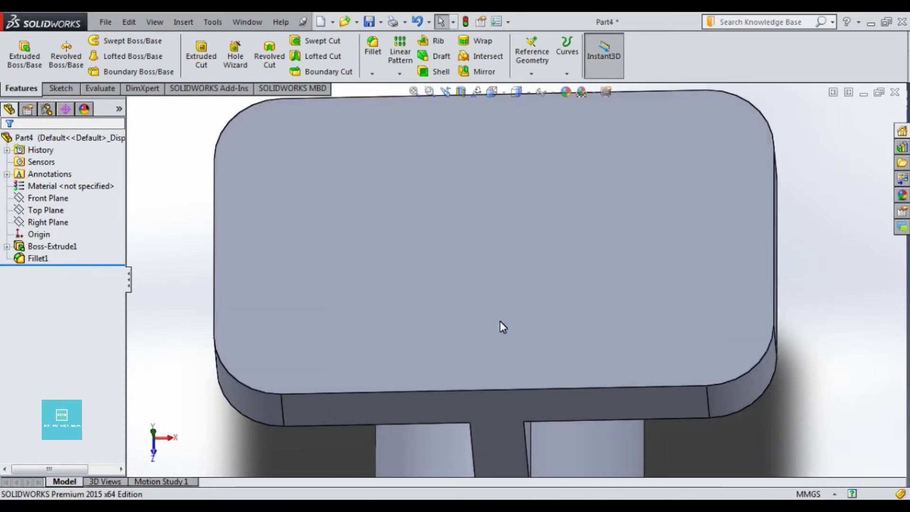
# Start a new sketch on the plate's top face and view it normal to the plane.
pyautogui.rightClick(490, 287)
pyautogui.click(513, 209)
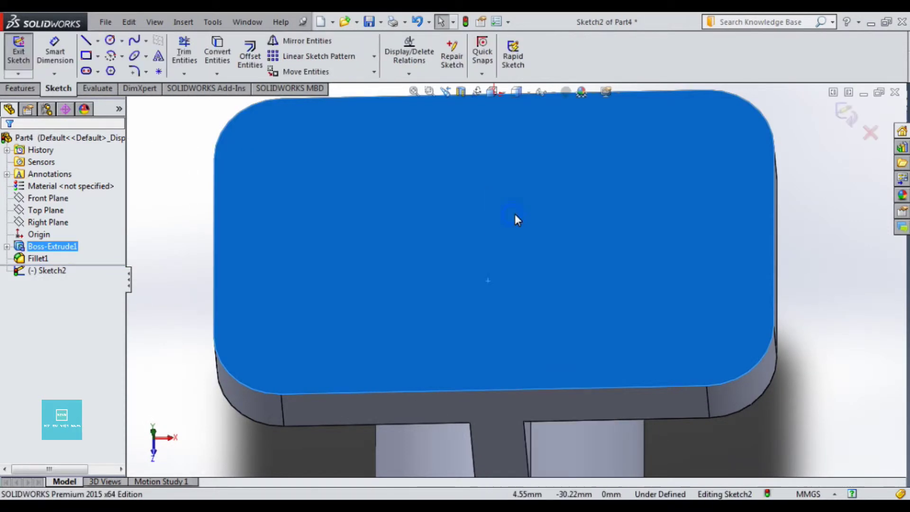
pyautogui.scroll(3, 768, 311)
pyautogui.click(764, 289)
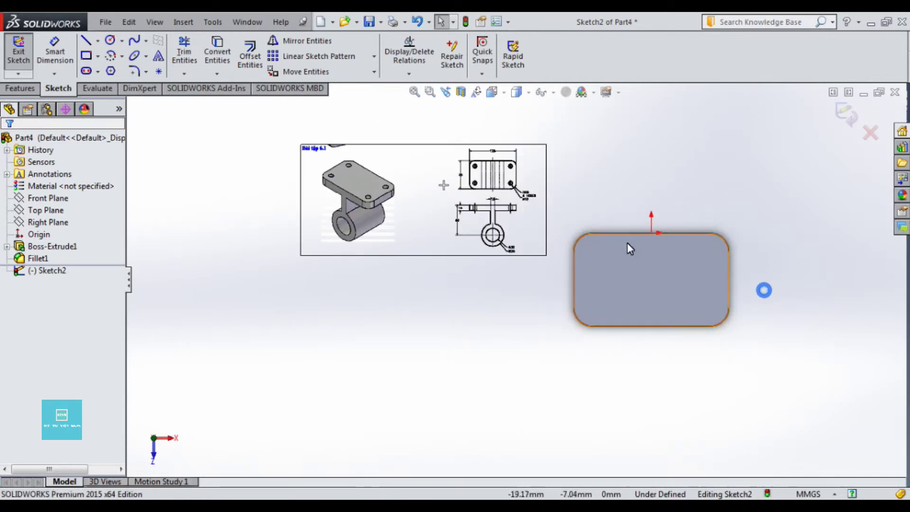
pyautogui.scroll(-3, 628, 247)
pyautogui.scroll(3, 630, 293)
pyautogui.scroll(-2, 615, 294)
pyautogui.scroll(1, 587, 301)
pyautogui.scroll(-2, 588, 301)
# Draw a circle near the top-left corner, concentric with the corner fillet arc.
pyautogui.press('c')
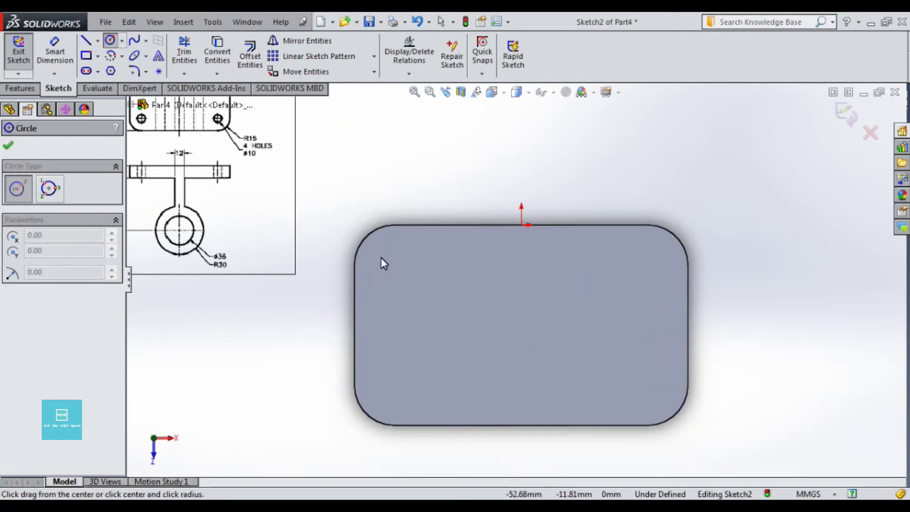
pyautogui.click(388, 254)
pyautogui.click(396, 264)
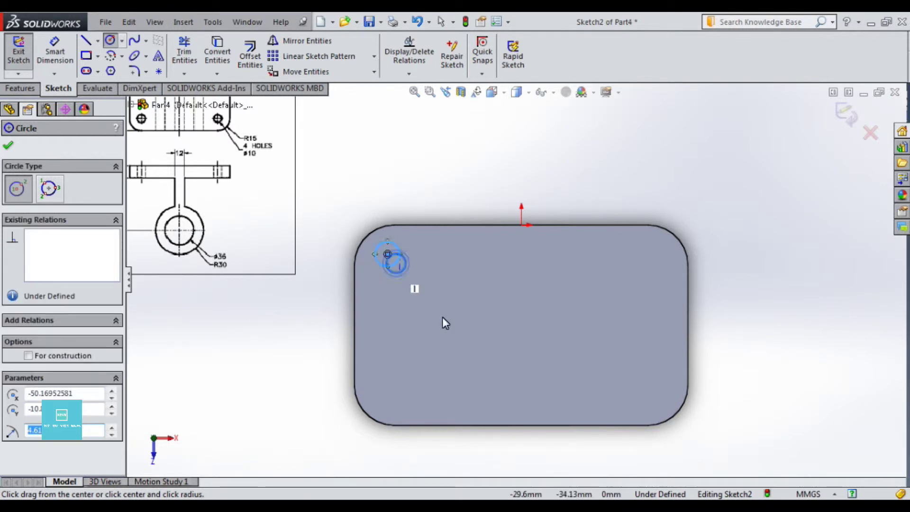
pyautogui.press('Escape')
pyautogui.scroll(3, 435, 227)
pyautogui.scroll(-4, 434, 230)
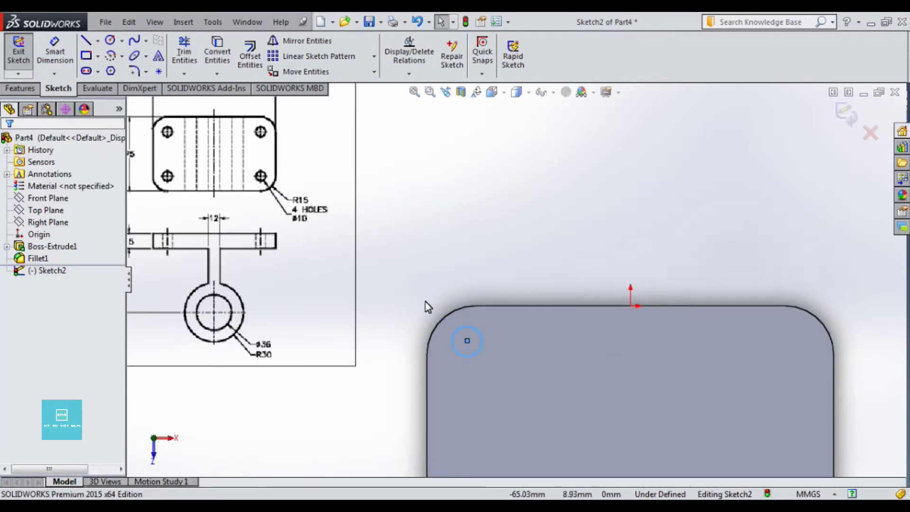
pyautogui.click(483, 339)
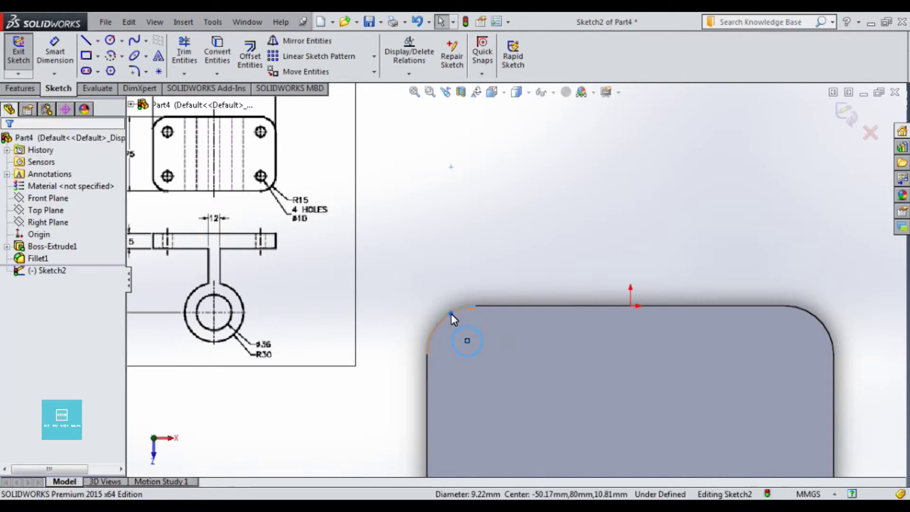
pyautogui.keyDown('ctrl'); pyautogui.click(450, 313); pyautogui.keyUp('ctrl')
pyautogui.click(12, 393)
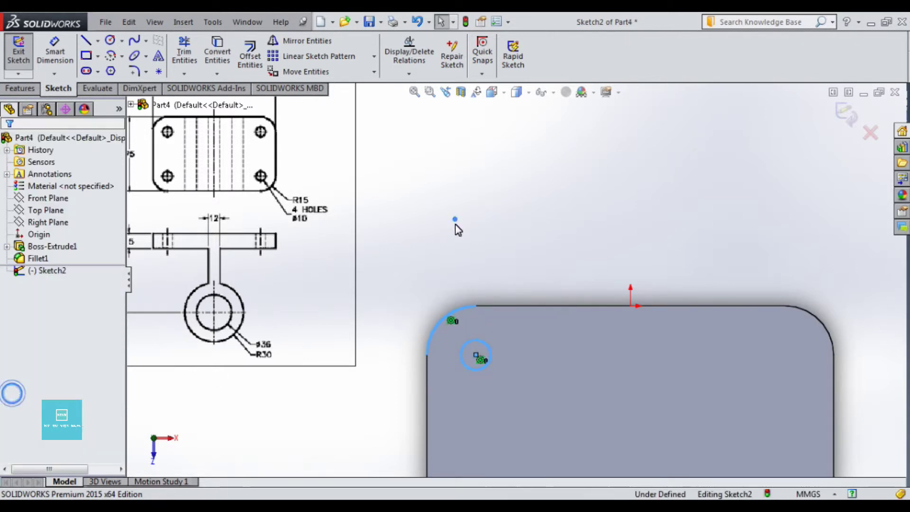
# Dimension the circle's diameter to 10 mm.
pyautogui.moveTo(508, 388); pyautogui.dragTo(501, 376, button='right')
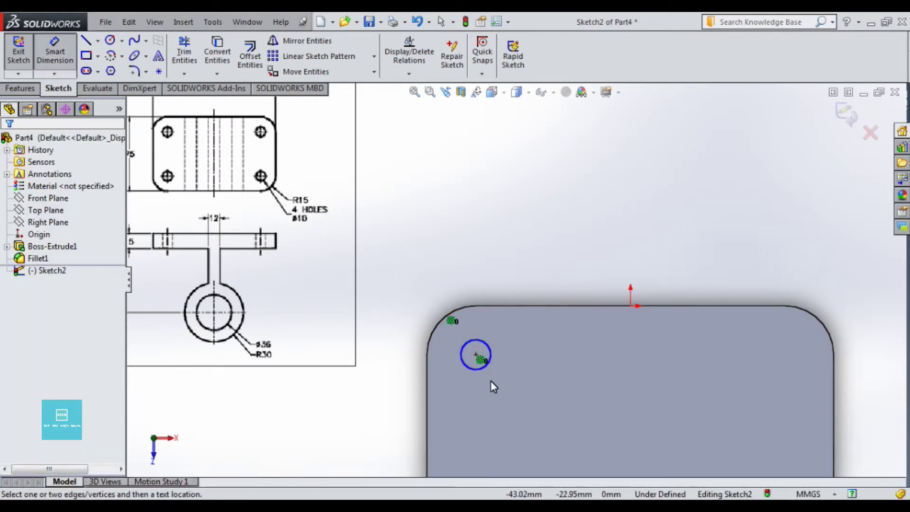
pyautogui.click(493, 363)
pyautogui.click(493, 359)
pyautogui.write('10')
pyautogui.press('Return')
pyautogui.scroll(2, 561, 345)
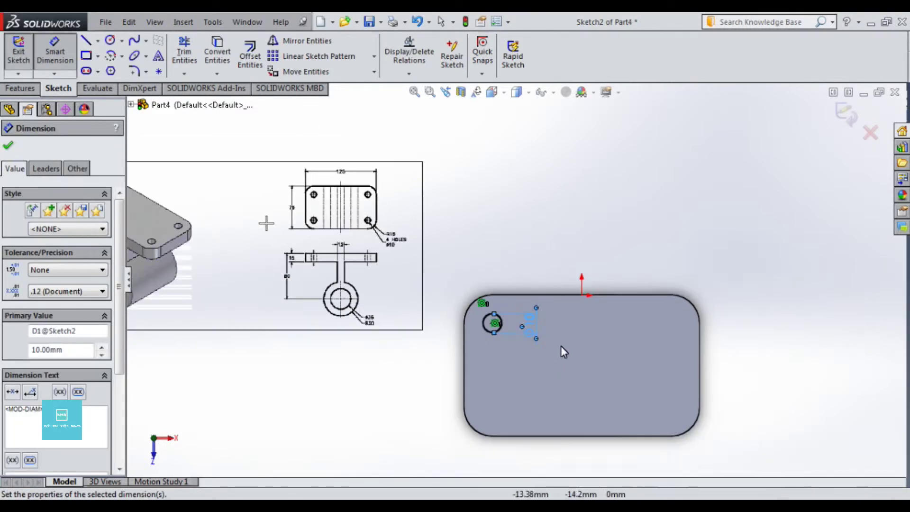
pyautogui.scroll(-2, 562, 358)
pyautogui.press('Escape')
pyautogui.scroll(2, 493, 317)
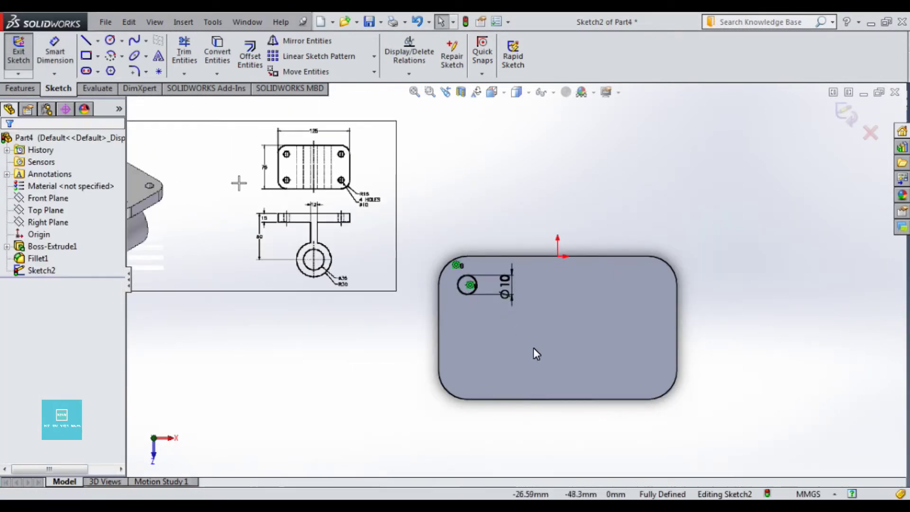
pyautogui.scroll(-1, 563, 329)
pyautogui.scroll(-1, 563, 328)
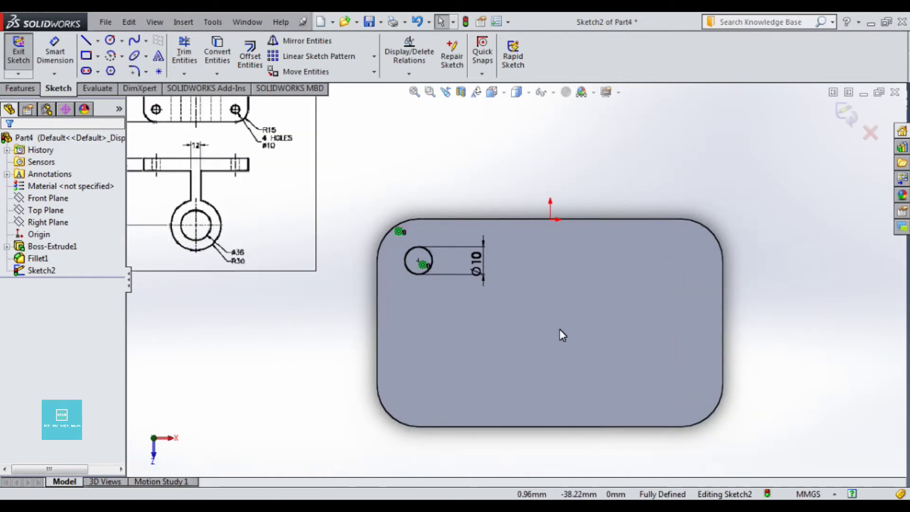
pyautogui.moveTo(478, 305); pyautogui.dragTo(476, 275, button='right')
pyautogui.click(408, 221)
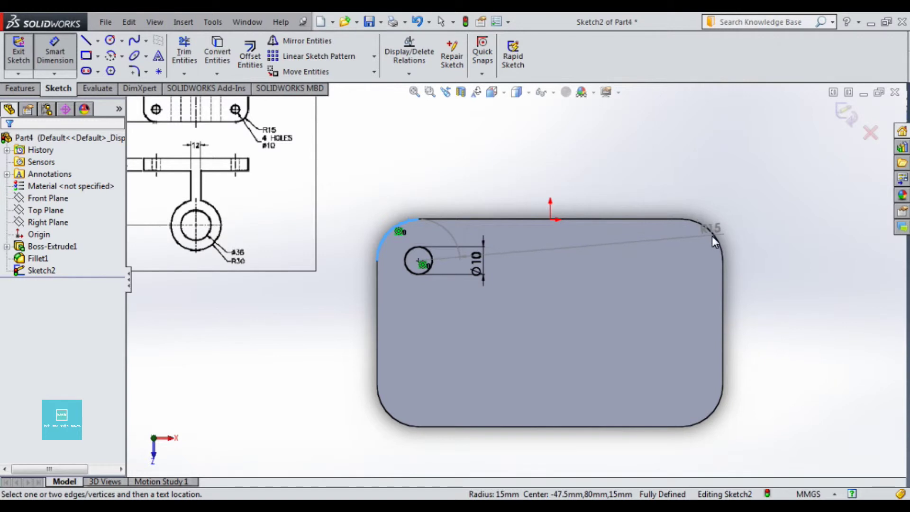
pyautogui.click(718, 246)
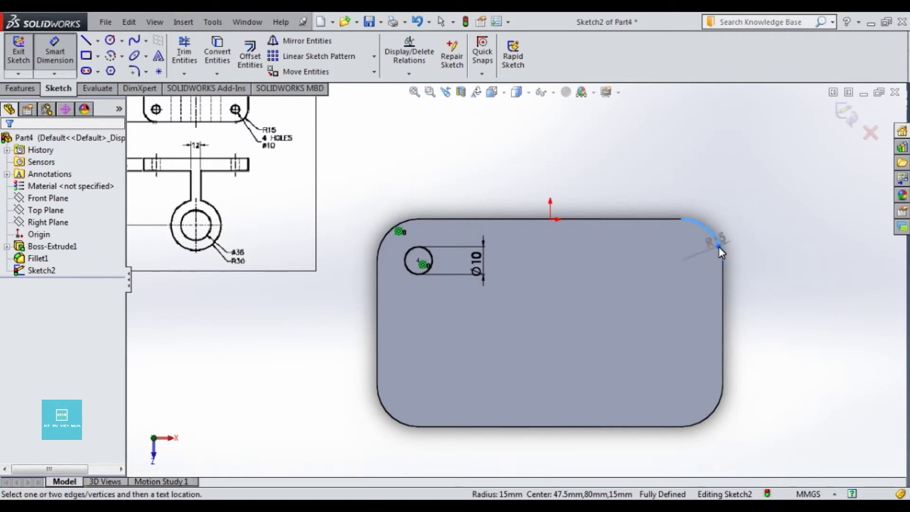
pyautogui.click(430, 259)
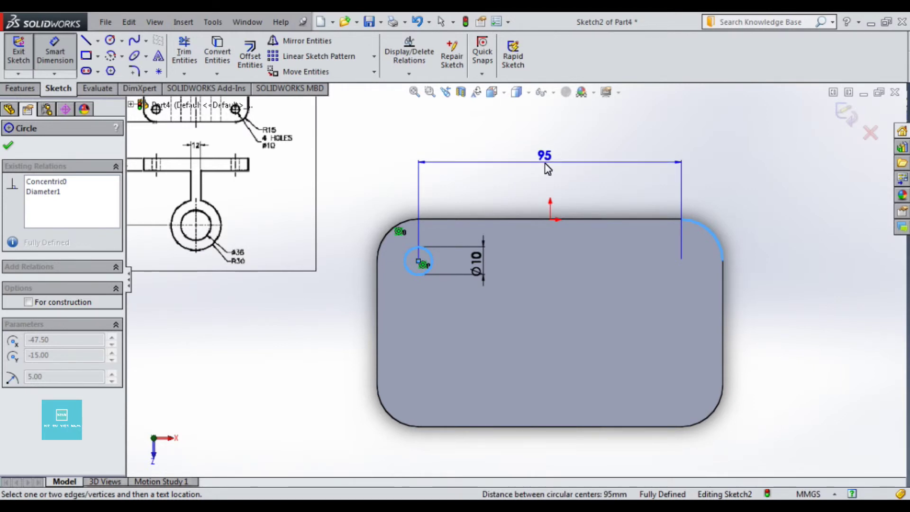
pyautogui.press('Escape')
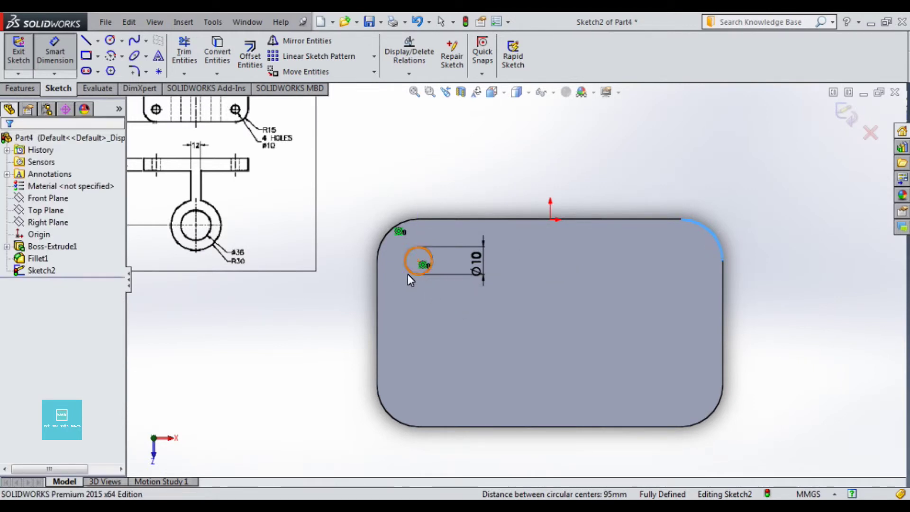
pyautogui.click(407, 274)
pyautogui.press('Escape')
pyautogui.click(398, 422)
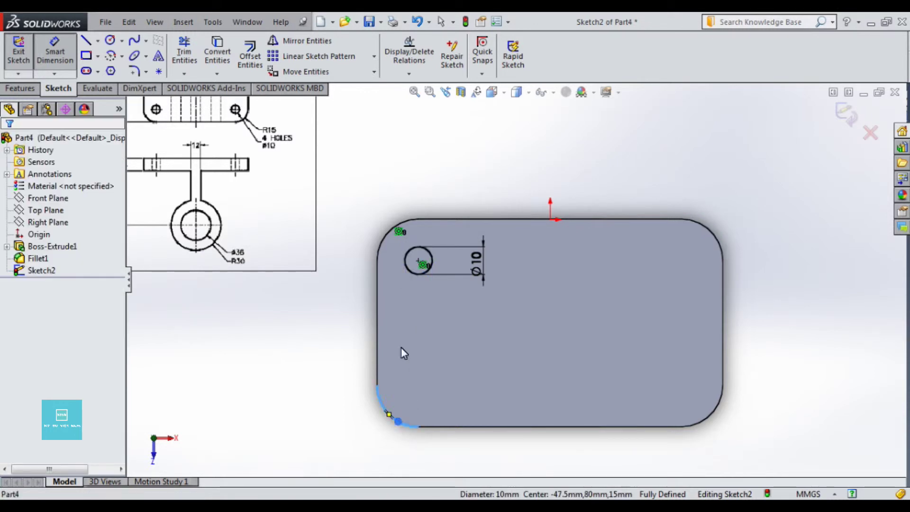
pyautogui.click(408, 272)
pyautogui.press('Escape')
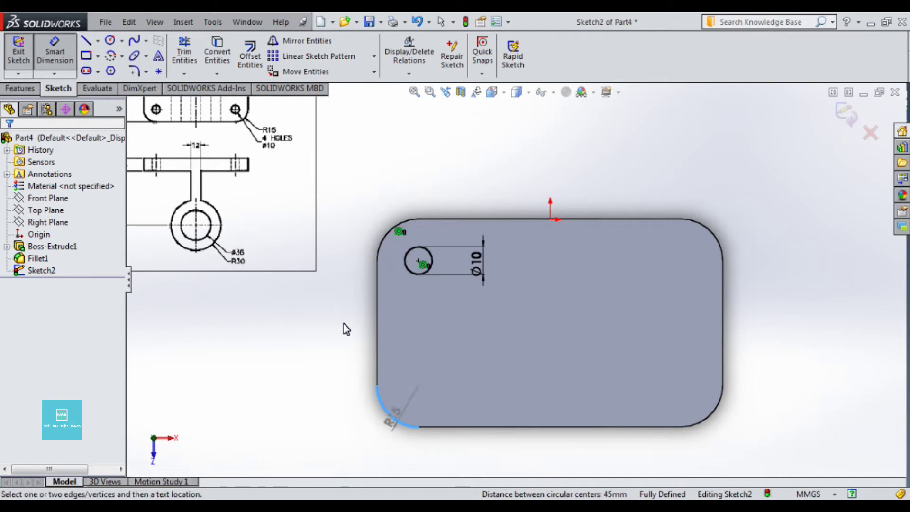
pyautogui.press('Escape')
pyautogui.press('Escape')
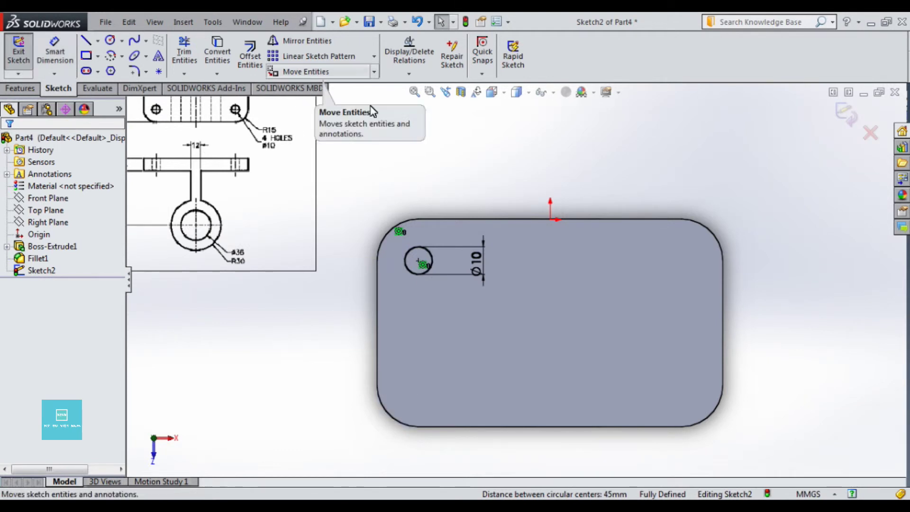
pyautogui.click(411, 271)
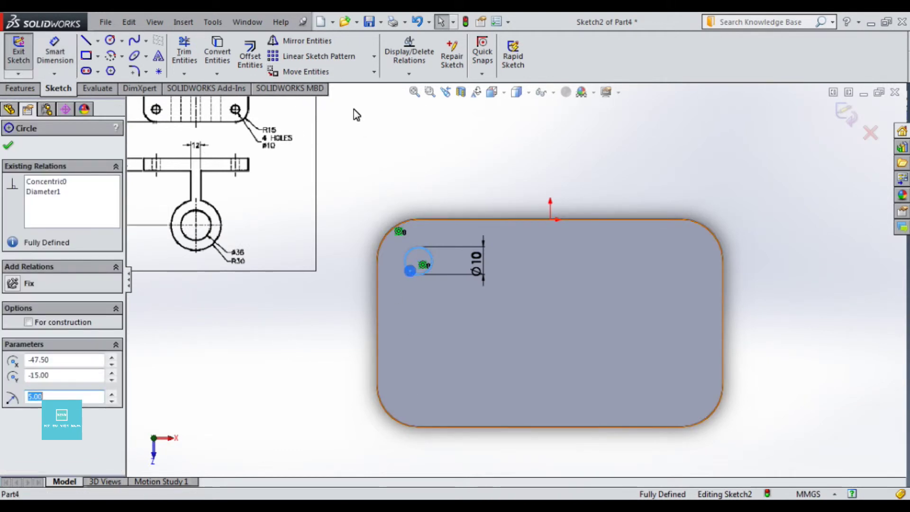
# Linear-pattern the circle 2×2: 95 mm spacing in X, 45 mm downward in Y.
pyautogui.click(331, 59)
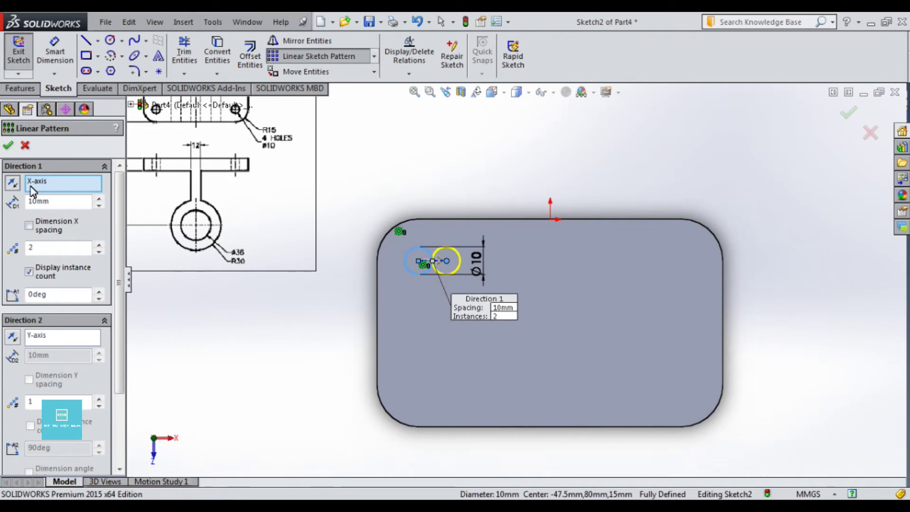
pyautogui.doubleClick(59, 203)
pyautogui.write('95')
pyautogui.press('Return')
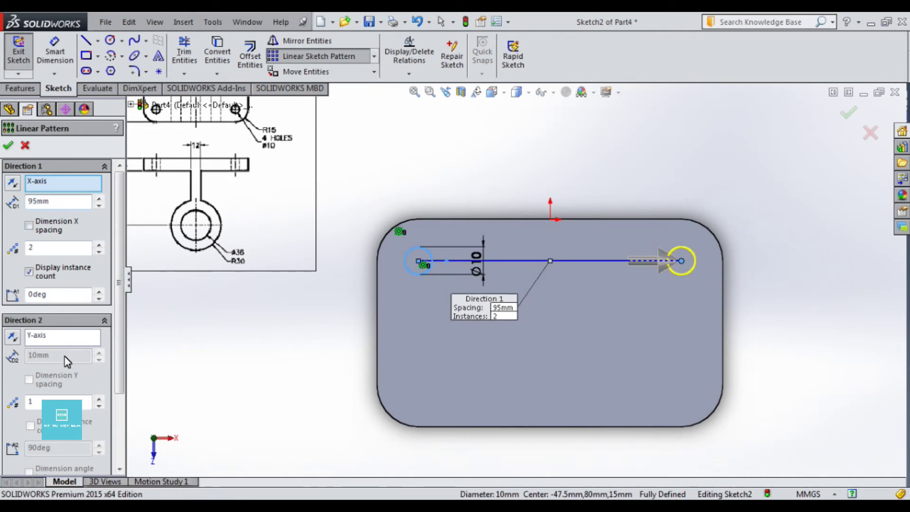
pyautogui.click(100, 399)
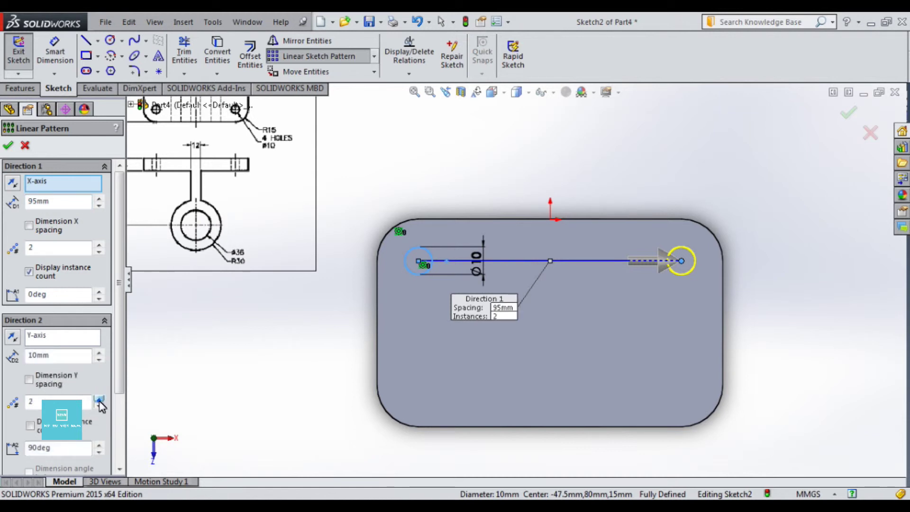
pyautogui.click(55, 353)
pyautogui.write('45')
pyautogui.press('Return')
pyautogui.click(13, 338)
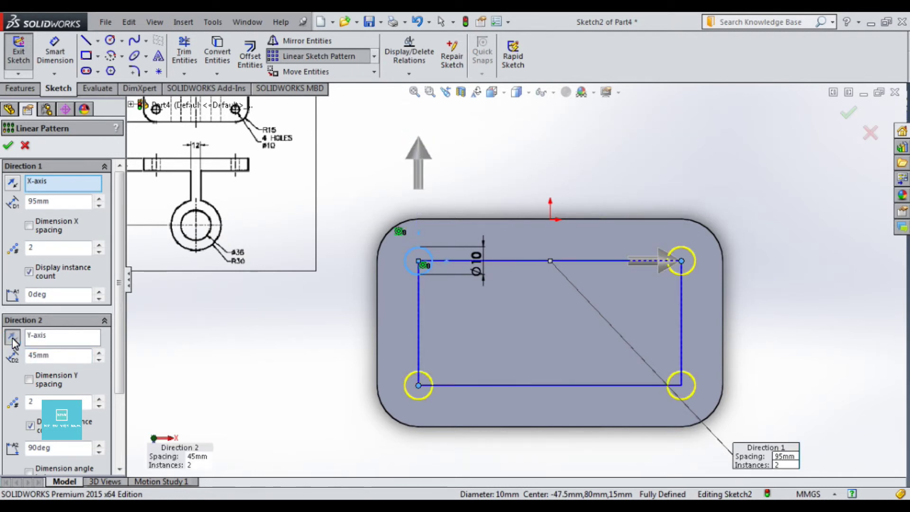
pyautogui.click(846, 116)
# Zoom to fit and exit the hole sketch.
pyautogui.press('f')
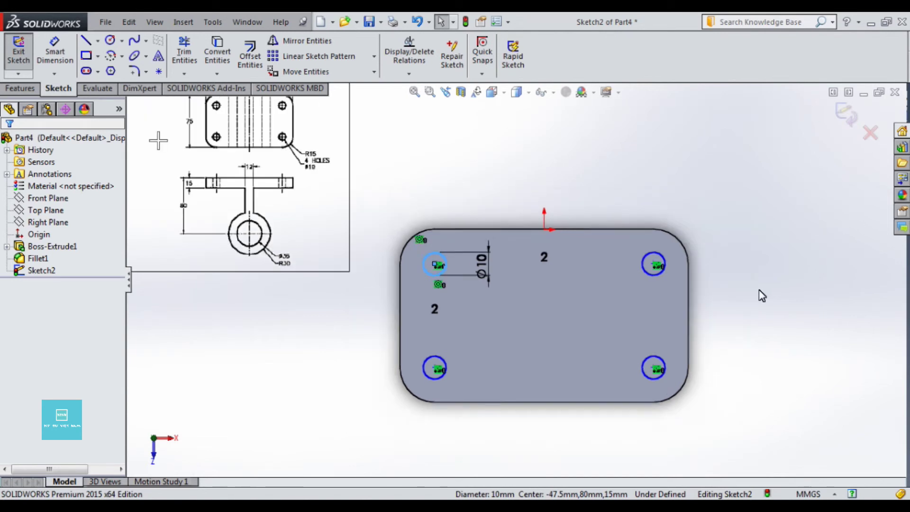
pyautogui.scroll(1, 391, 177)
pyautogui.scroll(1, 393, 175)
pyautogui.scroll(1, 582, 443)
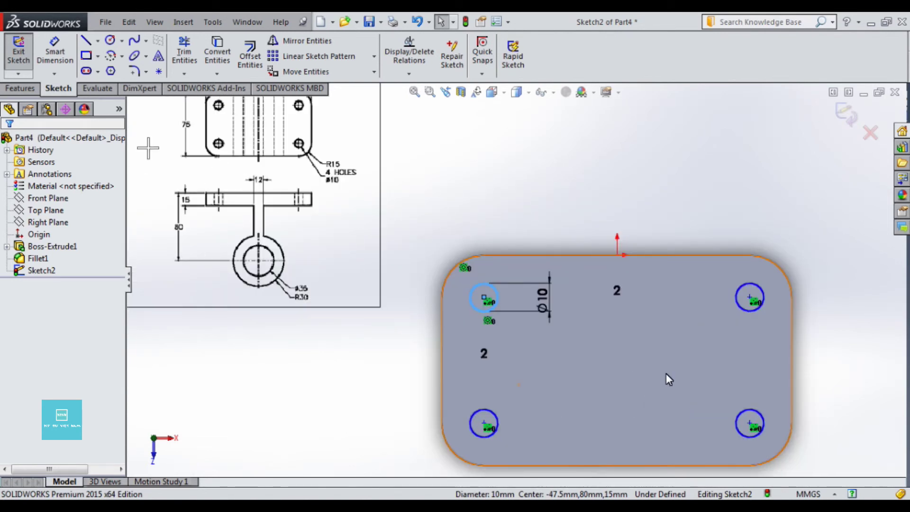
pyautogui.click(842, 115)
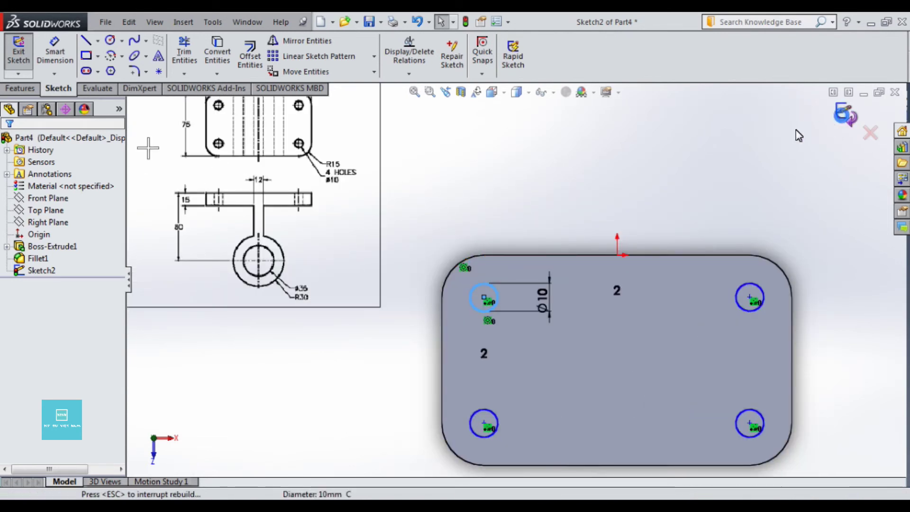
pyautogui.scroll(-2, 582, 197)
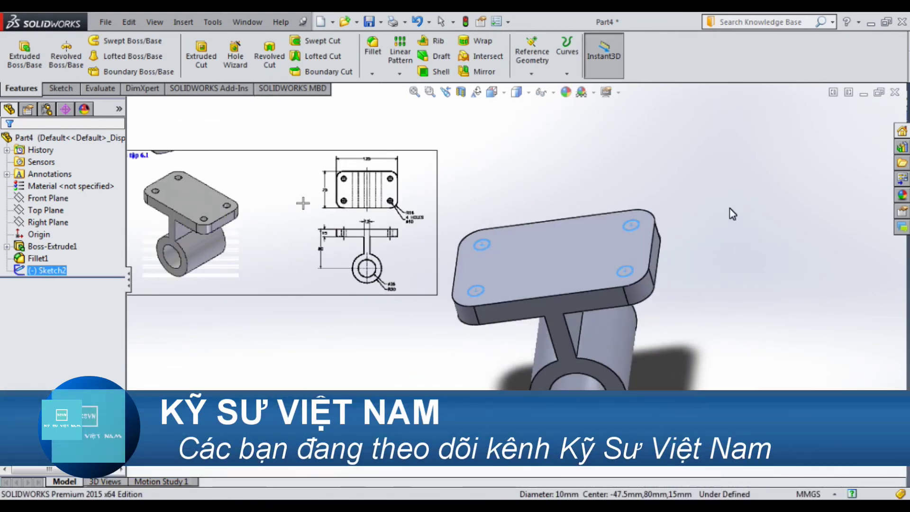
# Extruded-cut the four circles with an Up To Next end condition, then orbit to inspect.
pyautogui.moveTo(753, 357); pyautogui.dragTo(704, 199, button='middle')
pyautogui.click(200, 54)
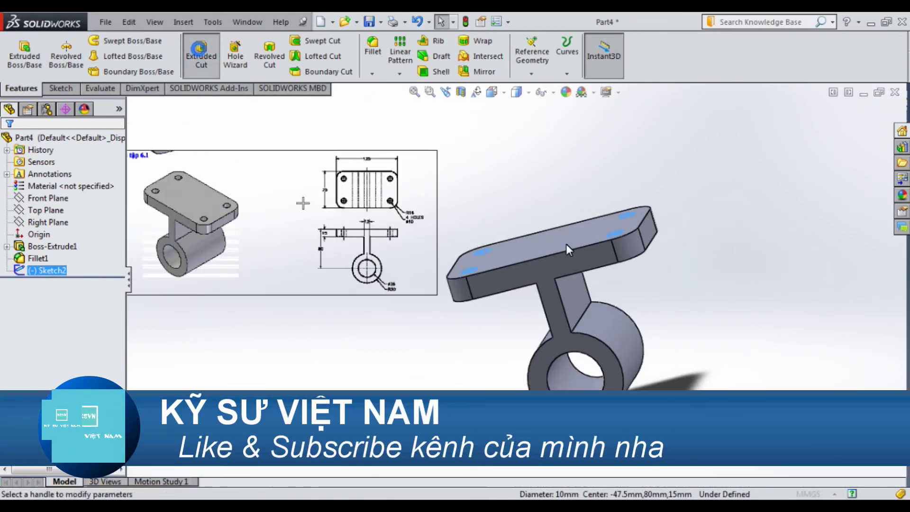
pyautogui.click(68, 223)
pyautogui.click(66, 260)
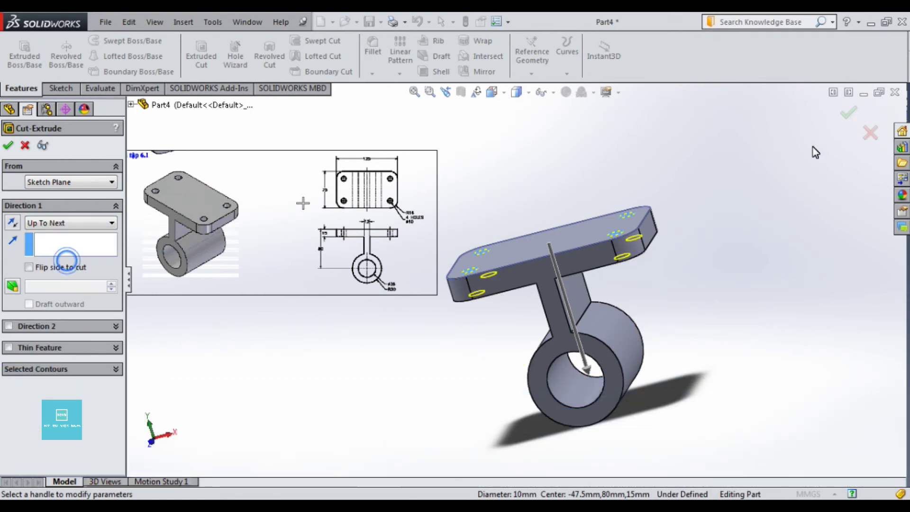
pyautogui.click(848, 112)
pyautogui.moveTo(725, 224)
pyautogui.mouseDown(button='middle')
pyautogui.moveTo(731, 349)
pyautogui.moveTo(726, 291)
pyautogui.mouseUp(button='middle')
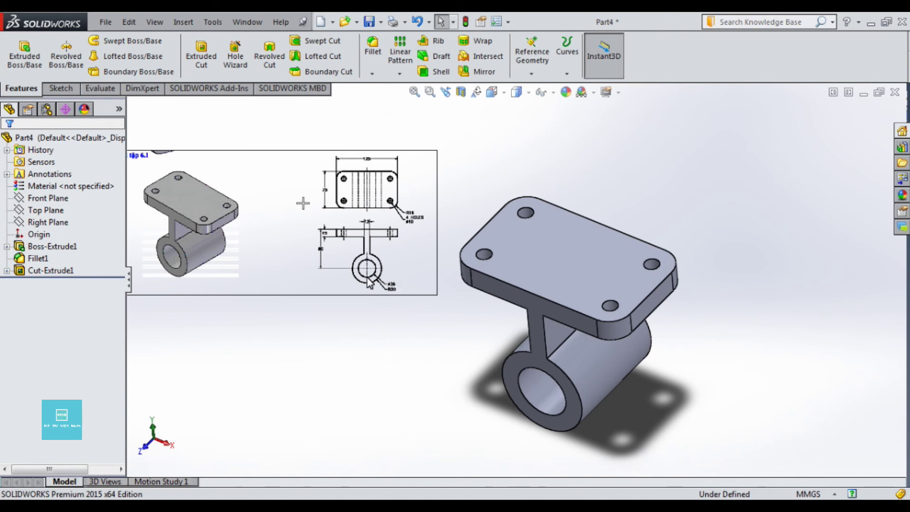